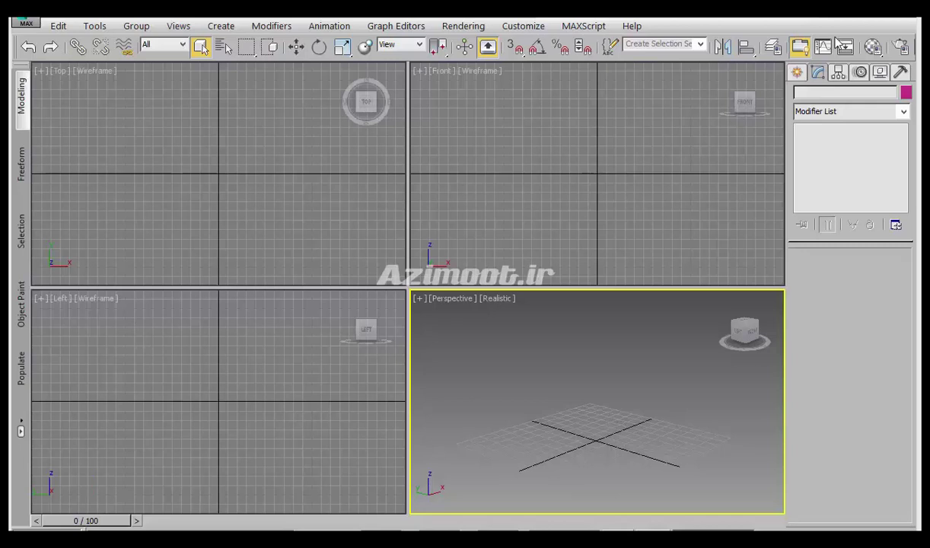
Step: Create a six-sided NGon of radius 80 at X/Y/Z 0 via Keyboard Entry
{"action": "left_click", "coordinate": [797, 72]}
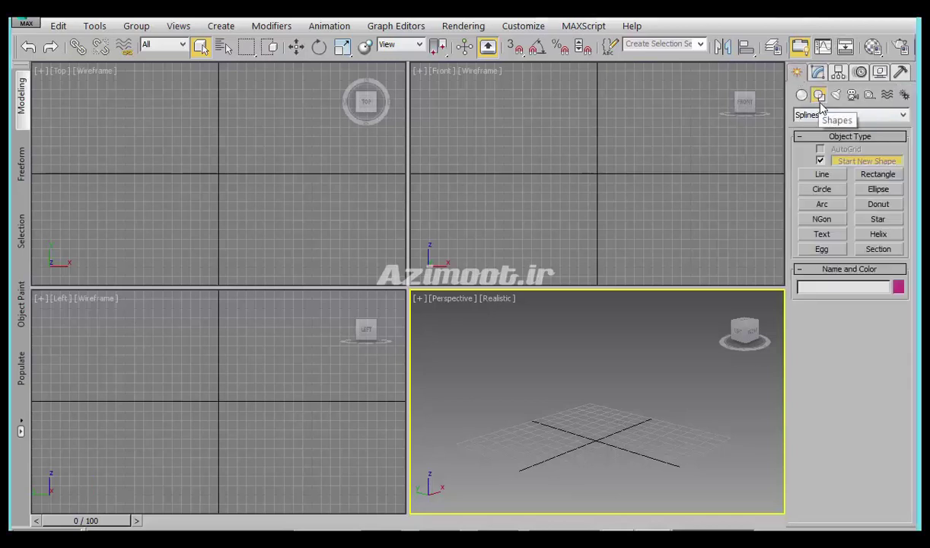
{"action": "left_click", "coordinate": [822, 220]}
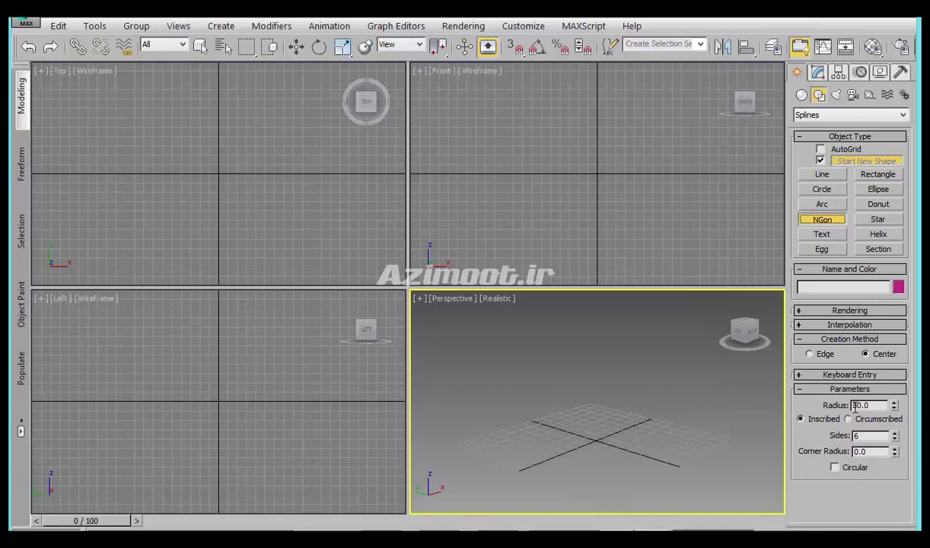
{"action": "left_click", "coordinate": [834, 376]}
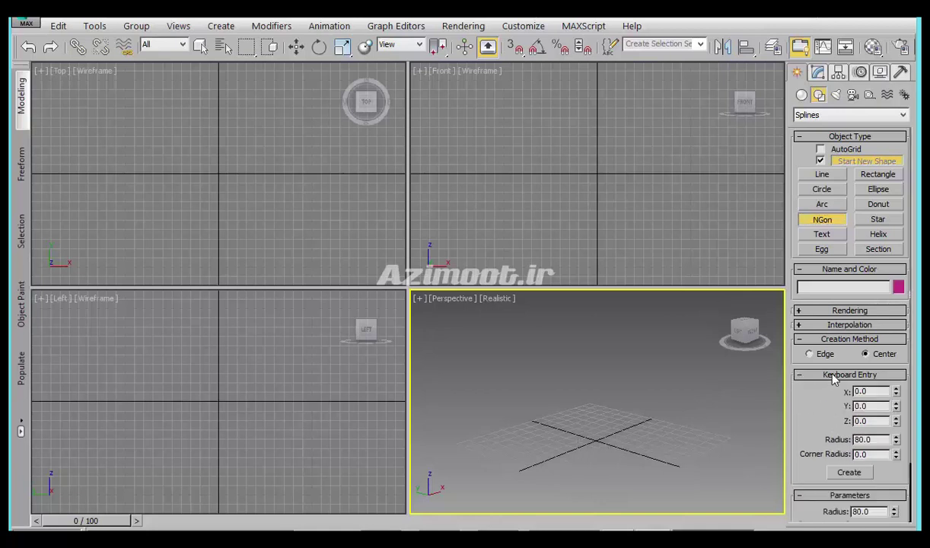
{"action": "double_click", "coordinate": [876, 440]}
{"action": "left_click", "coordinate": [848, 474]}
{"action": "left_click_drag", "start_coordinate": [821, 469], "coordinate": [823, 403]}
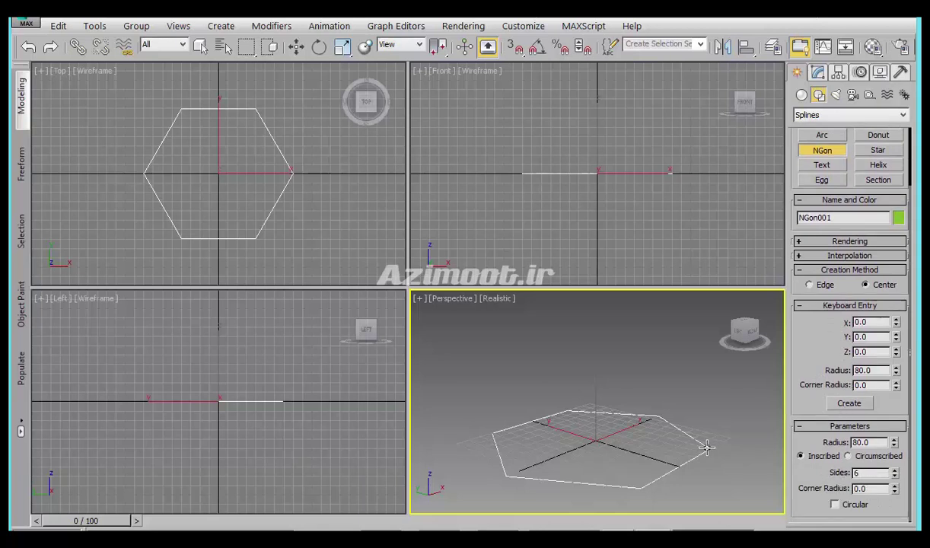
Step: Add an Extrude modifier to the hexagon with Amount 75
{"action": "left_click", "coordinate": [819, 74]}
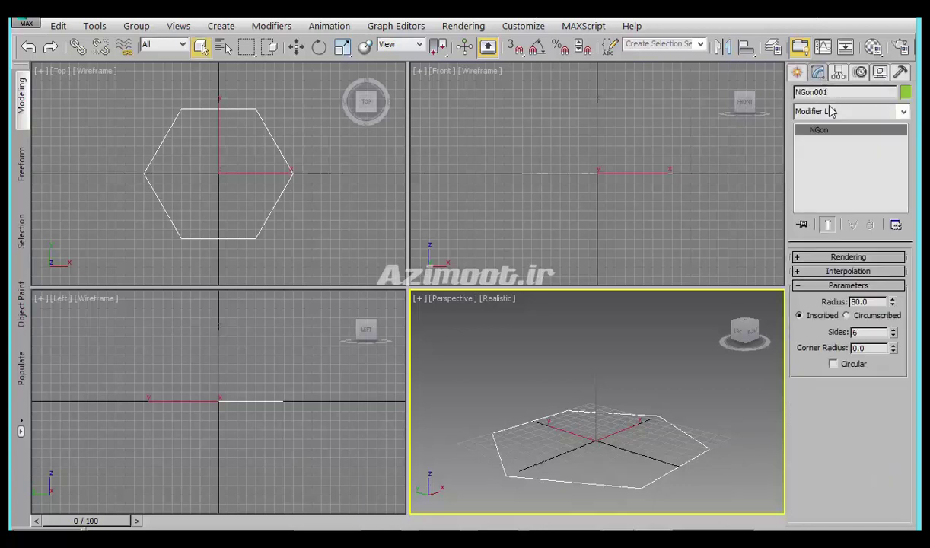
{"action": "left_click", "coordinate": [831, 113]}
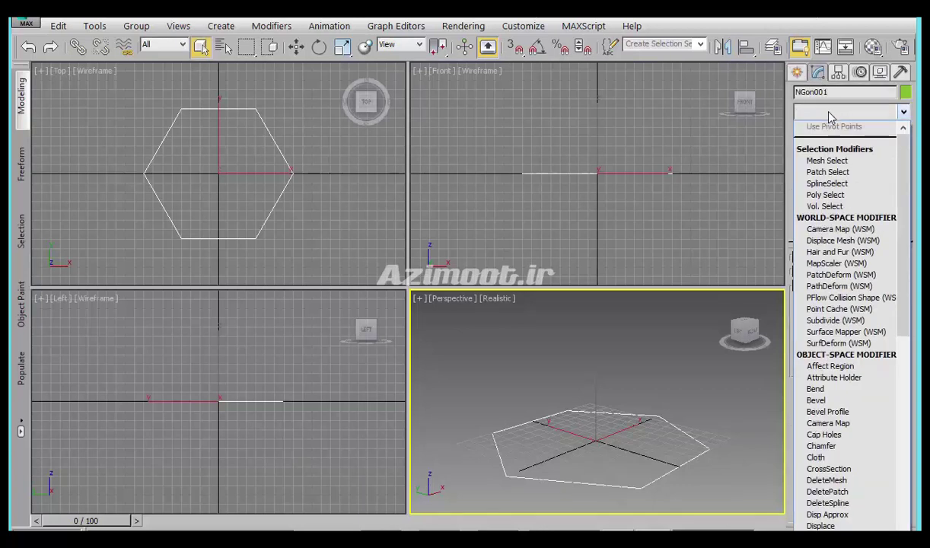
{"action": "key", "text": "e"}
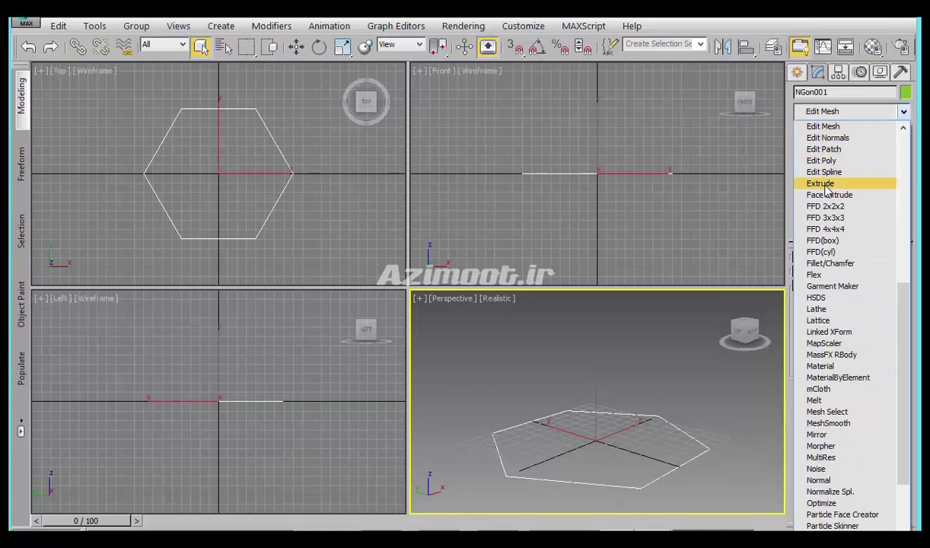
{"action": "left_click", "coordinate": [821, 183]}
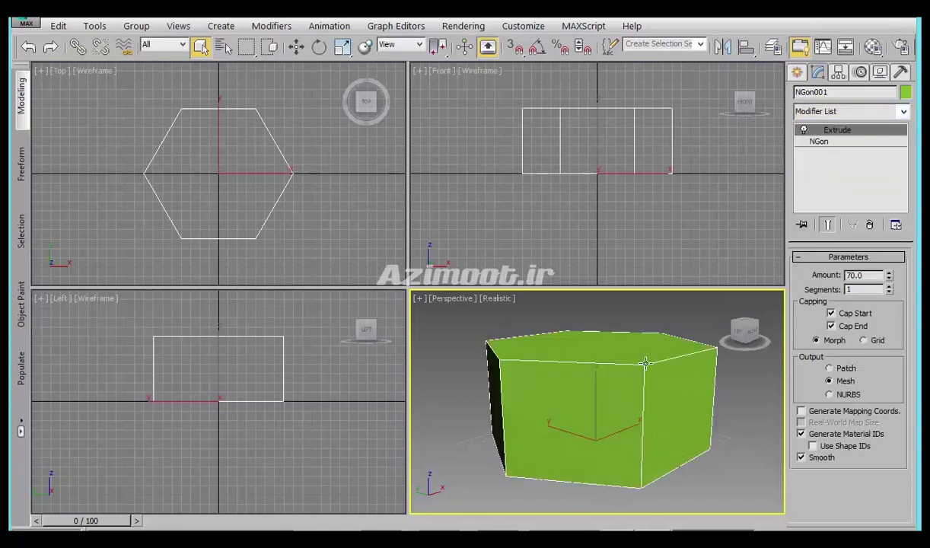
{"action": "left_click_drag", "start_coordinate": [890, 279], "coordinate": [890, 265]}
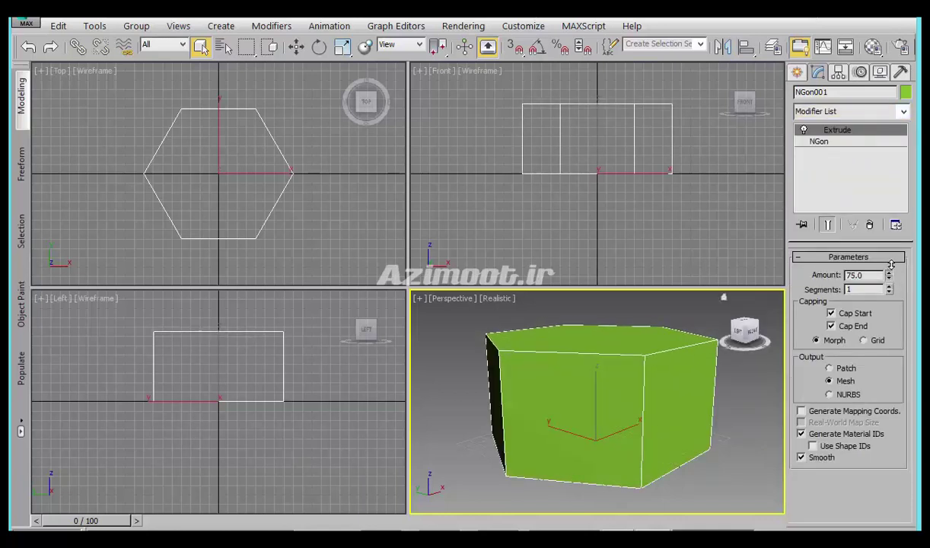
Step: Orbit the prism and maximize the Perspective viewport
{"action": "middle_click_drag", "start_coordinate": [691, 417], "coordinate": [659, 417], "text": "alt"}
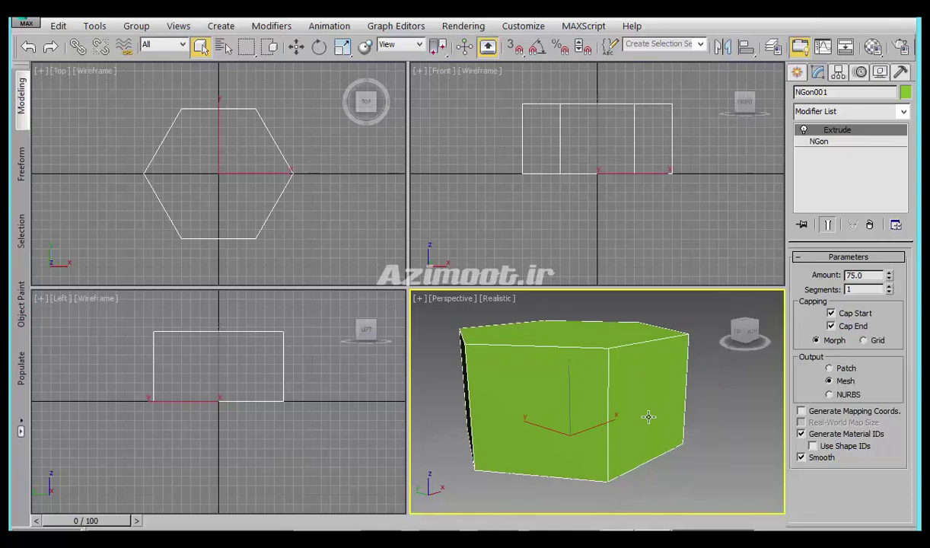
{"action": "right_click", "coordinate": [611, 378]}
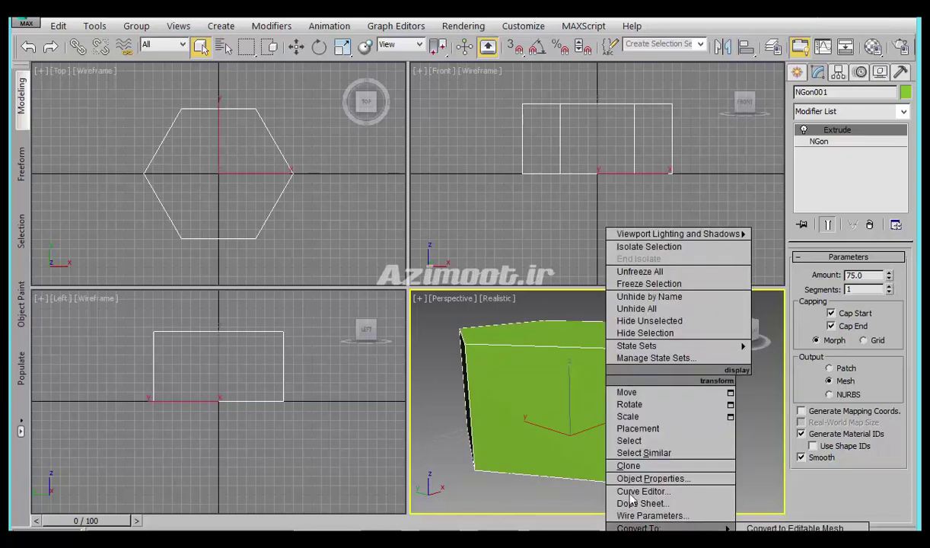
{"action": "left_click", "coordinate": [487, 344]}
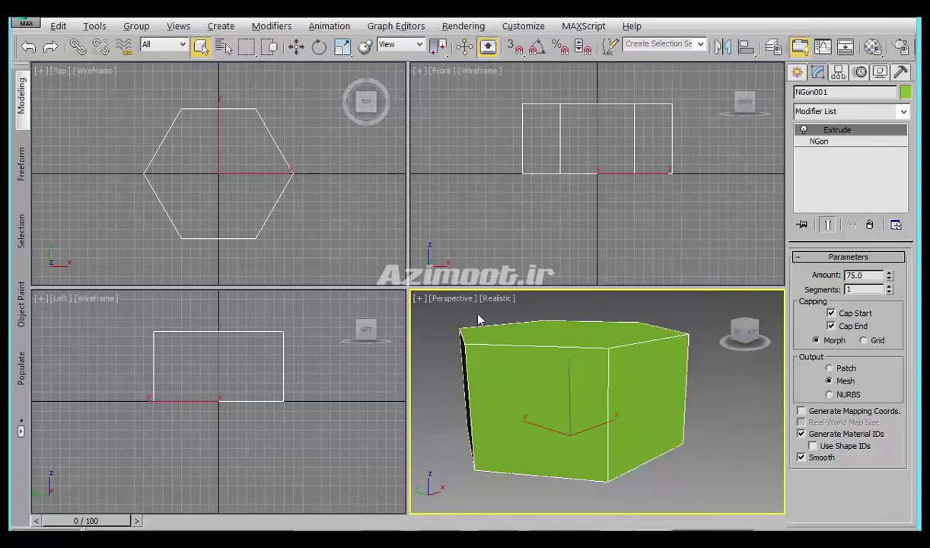
{"action": "key", "text": "alt+w"}
Step: Convert the extruded prism to an Editable Poly
{"action": "right_click", "coordinate": [520, 259]}
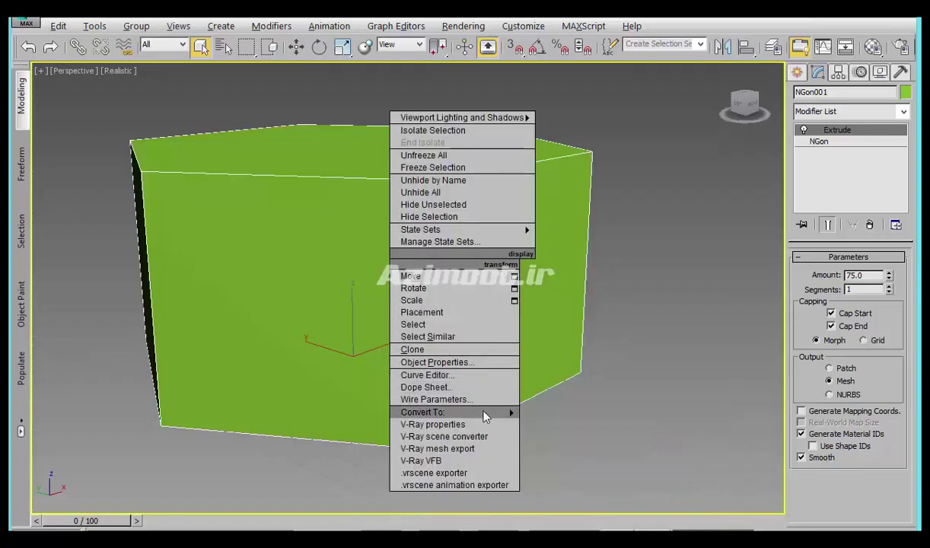
{"action": "left_click", "coordinate": [564, 424]}
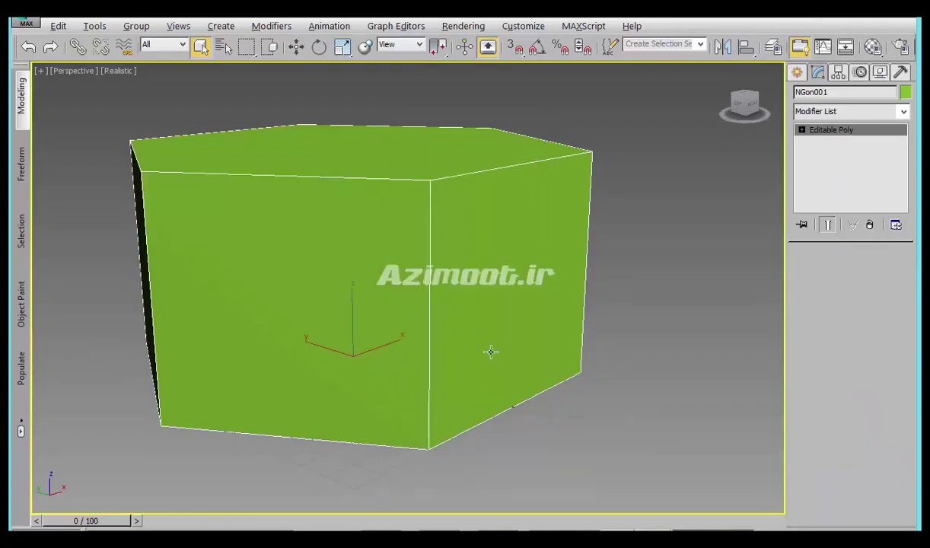
{"action": "middle_click_drag", "start_coordinate": [499, 323], "coordinate": [514, 324]}
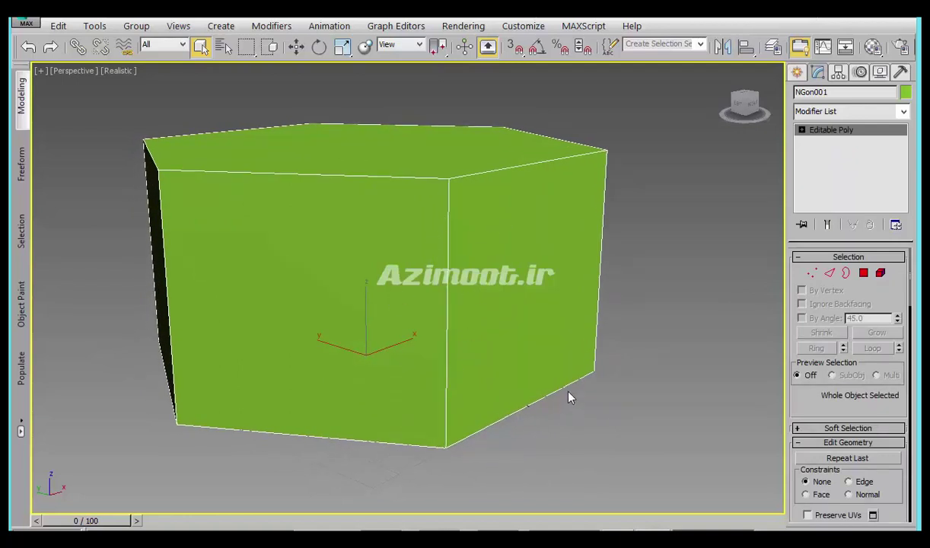
Step: Ring-select the six vertical edges and convert them to the six side polygons
{"action": "left_click", "coordinate": [829, 272]}
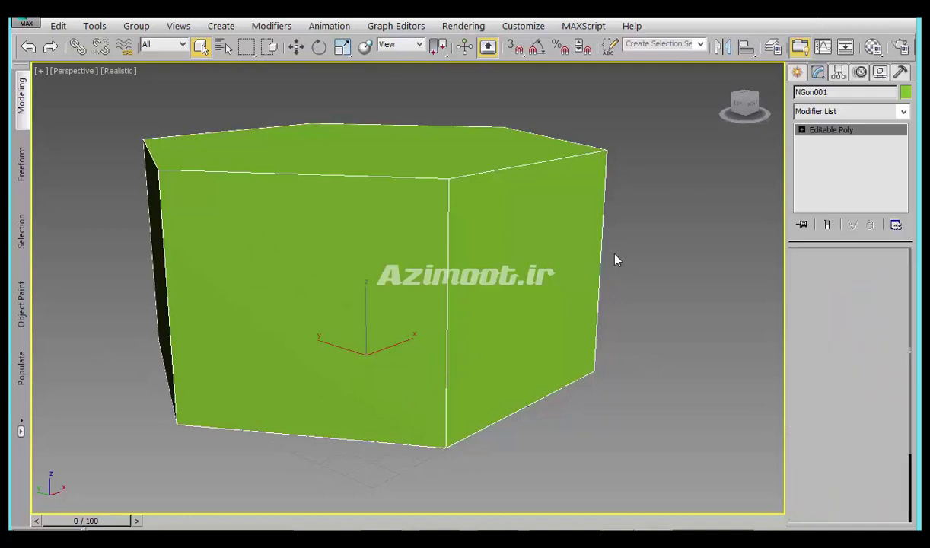
{"action": "left_click", "coordinate": [446, 255]}
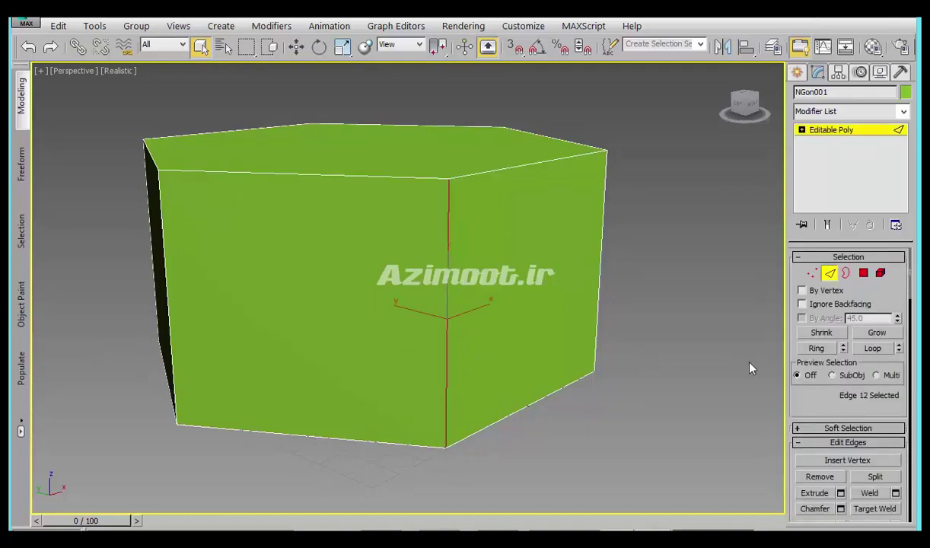
{"action": "left_click", "coordinate": [816, 348]}
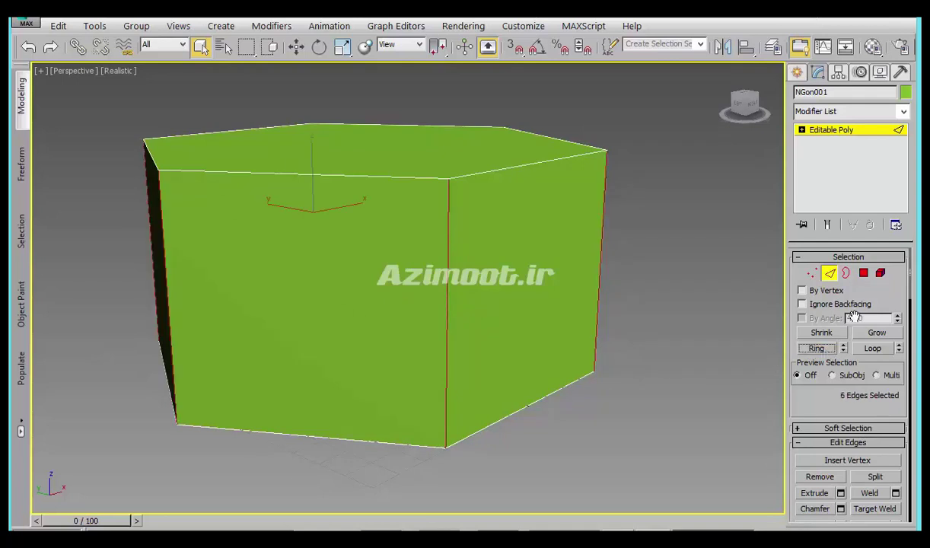
{"action": "left_click", "coordinate": [863, 272], "text": "ctrl"}
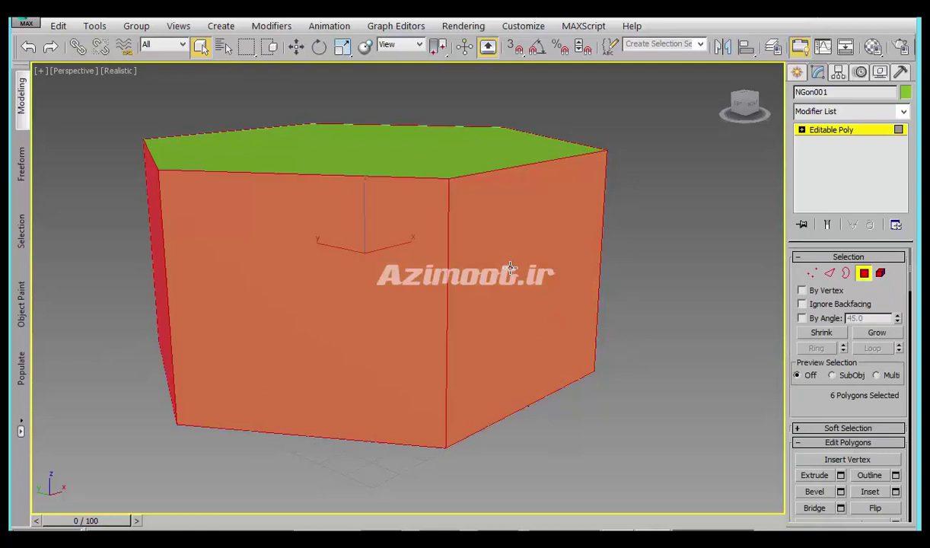
Step: Bevel the six side faces as a group with Height 0 and Outline -7
{"action": "right_click", "coordinate": [511, 267]}
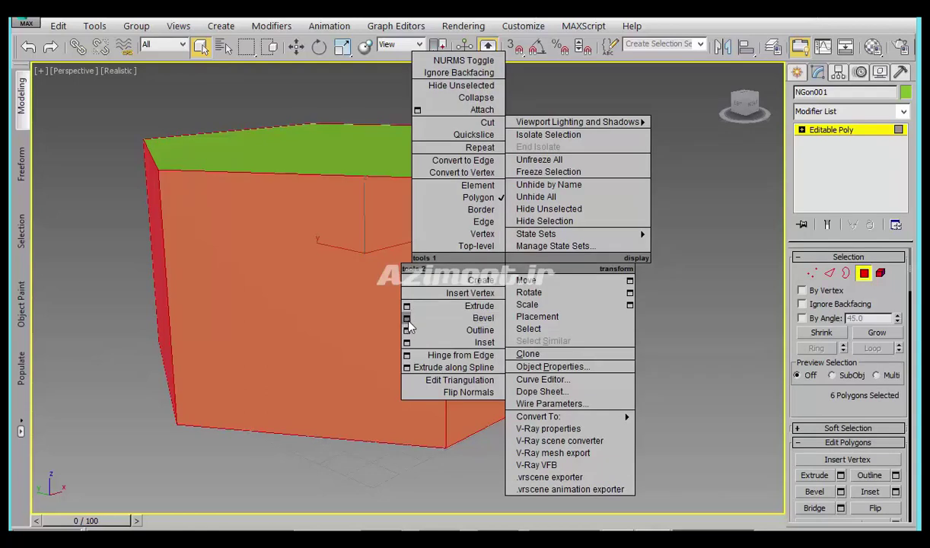
{"action": "left_click", "coordinate": [408, 319]}
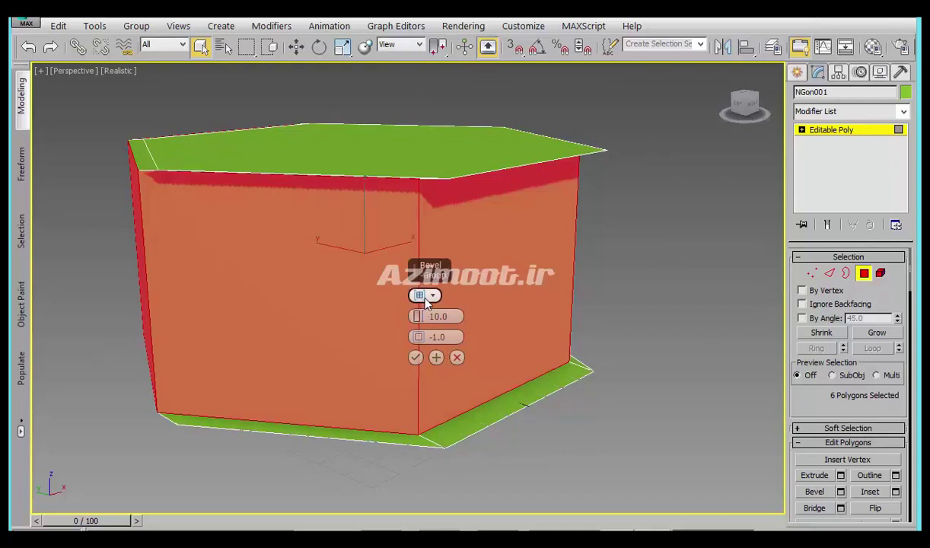
{"action": "left_click", "coordinate": [419, 297]}
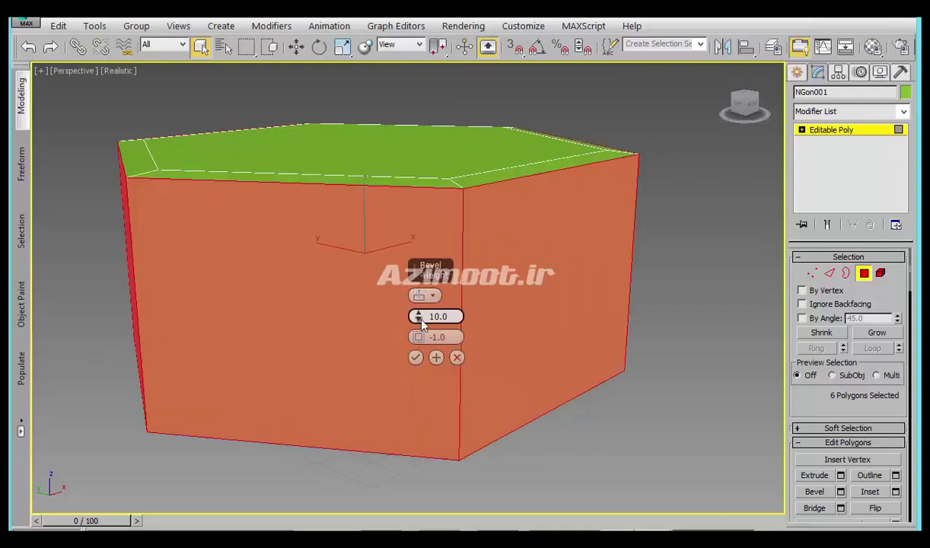
{"action": "right_click", "coordinate": [424, 324]}
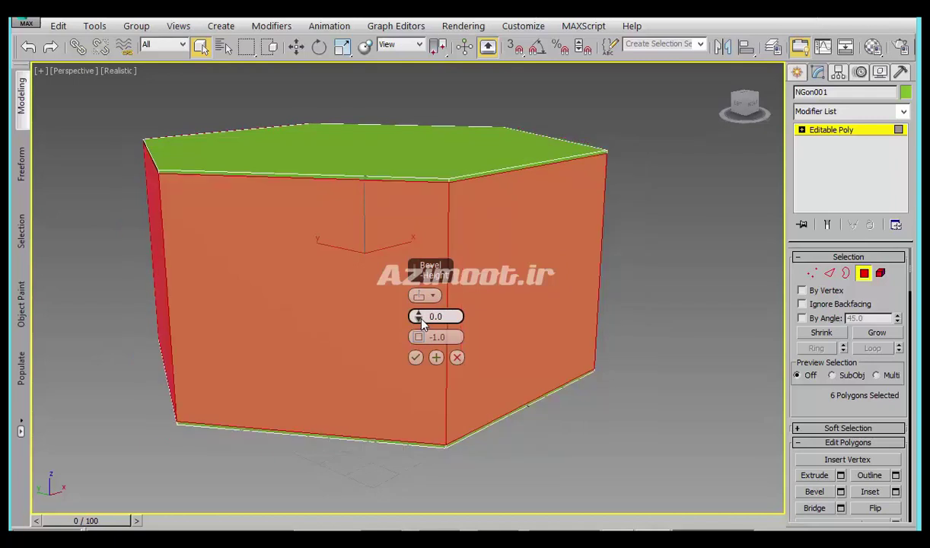
{"action": "right_click", "coordinate": [420, 340]}
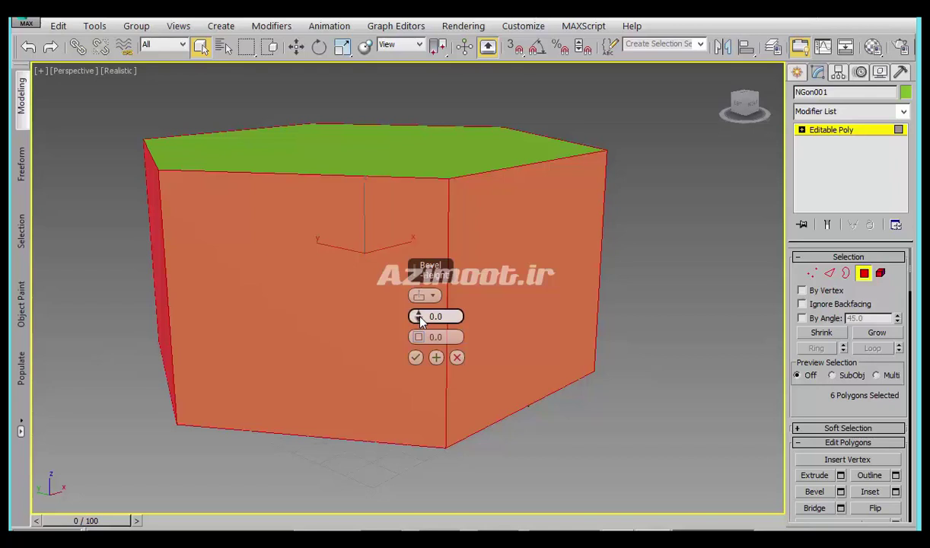
{"action": "left_click_drag", "start_coordinate": [421, 339], "coordinate": [425, 370]}
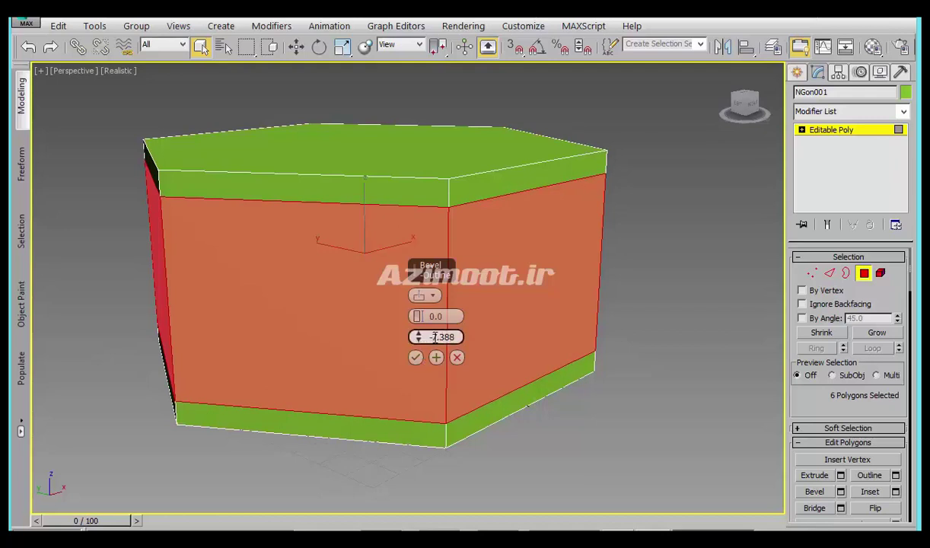
{"action": "type", "text": "-7"}
{"action": "key", "text": "Return"}
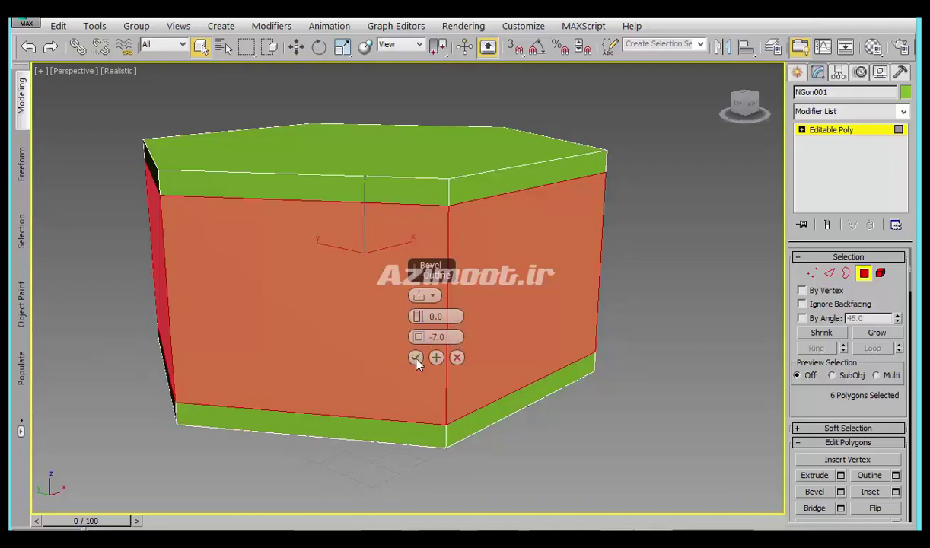
{"action": "left_click", "coordinate": [415, 358]}
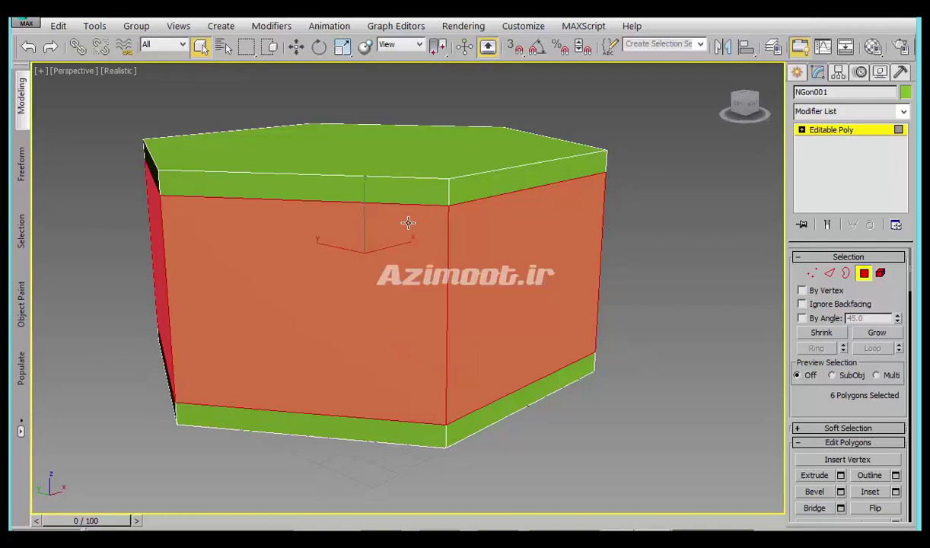
Step: Bevel the six side faces inward with Height -5.502
{"action": "right_click", "coordinate": [406, 282]}
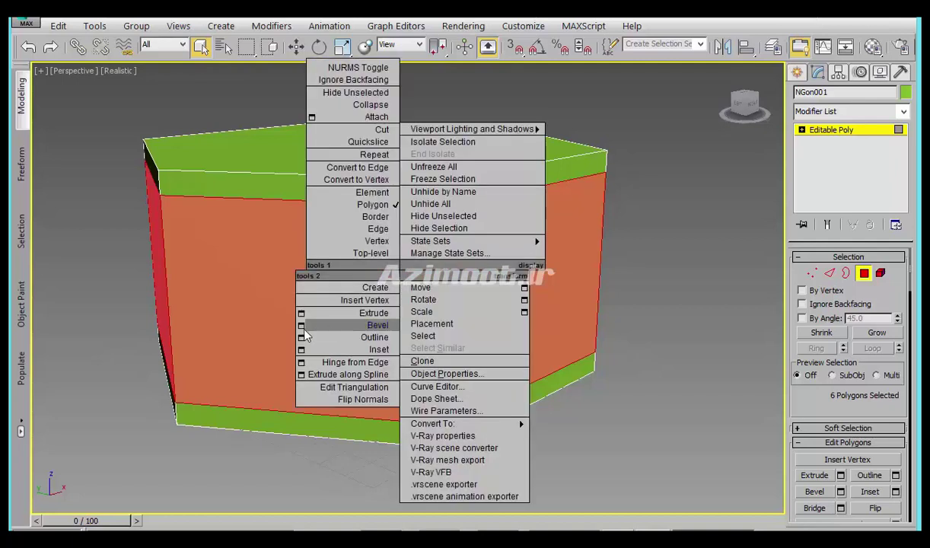
{"action": "left_click", "coordinate": [361, 325]}
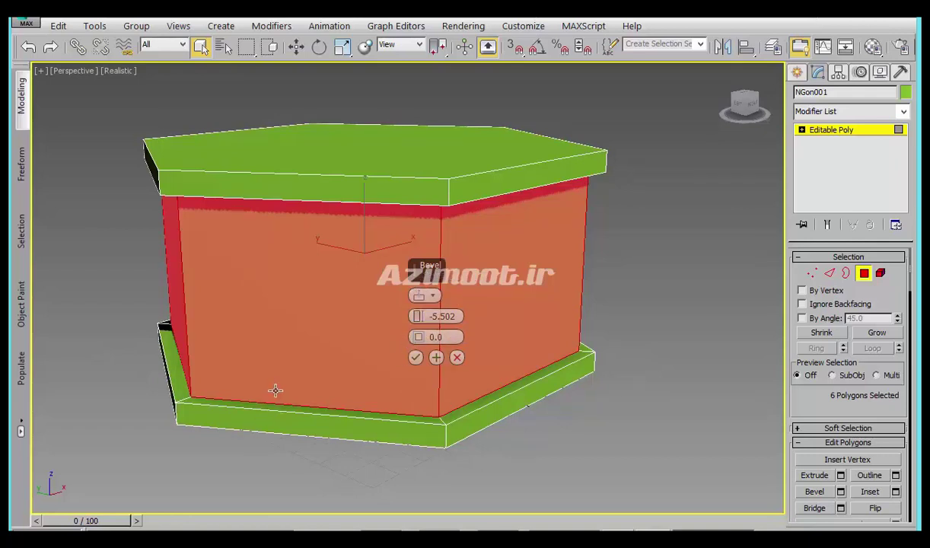
{"action": "left_click_drag", "start_coordinate": [420, 320], "coordinate": [418, 327]}
{"action": "left_click", "coordinate": [415, 357]}
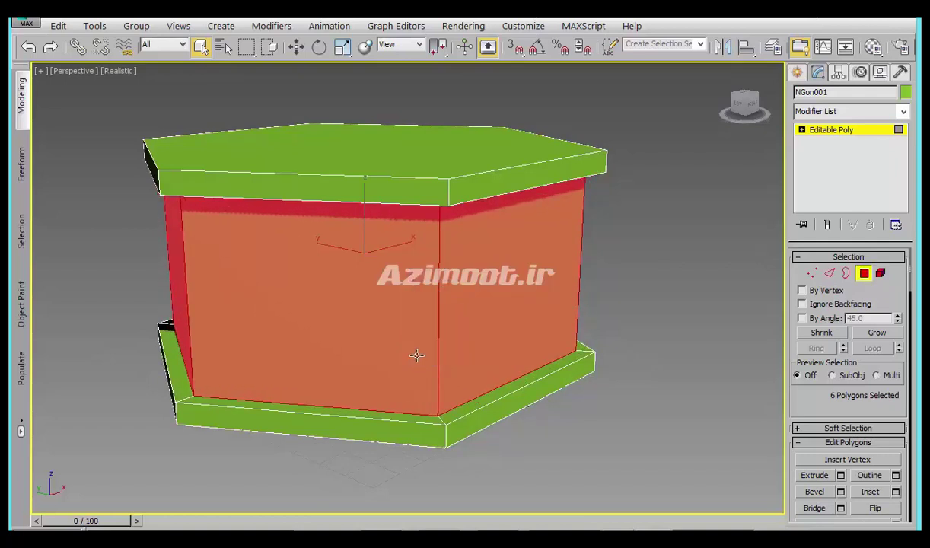
{"action": "left_click", "coordinate": [431, 295]}
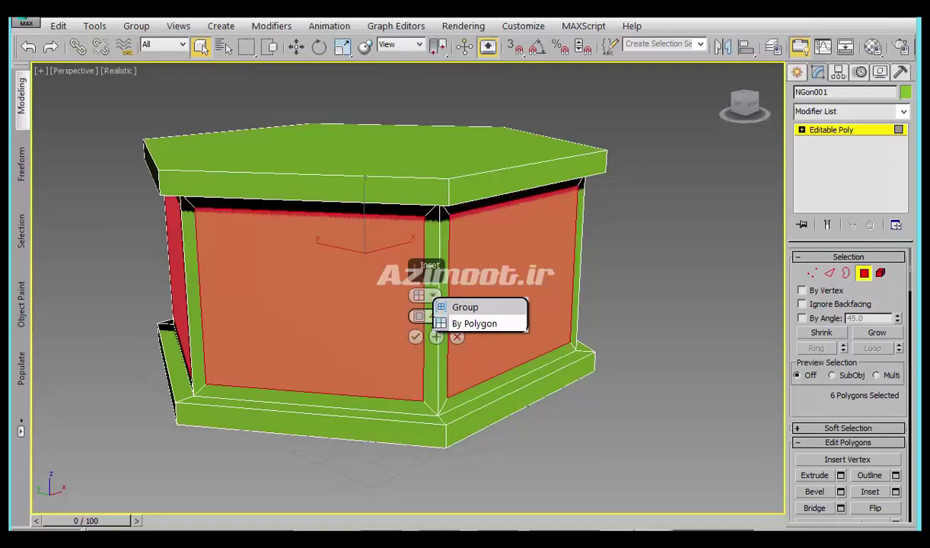
Step: Inset the side faces about 5.4 and bevel them in by -6.445
{"action": "mouse_move", "coordinate": [418, 316]}
{"action": "left_mouse_down"}
{"action": "mouse_move", "coordinate": [417, 327]}
{"action": "mouse_move", "coordinate": [420, 316]}
{"action": "left_mouse_up"}
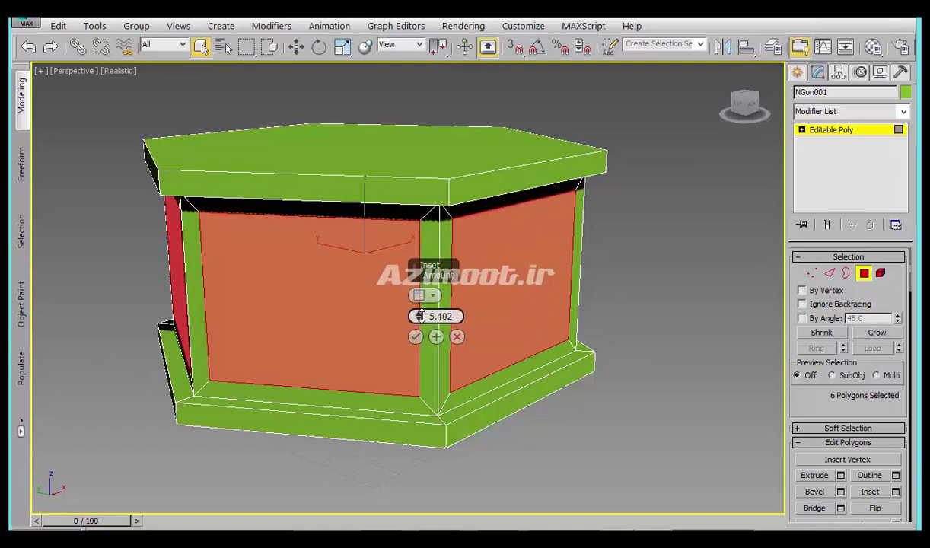
{"action": "left_click", "coordinate": [415, 336]}
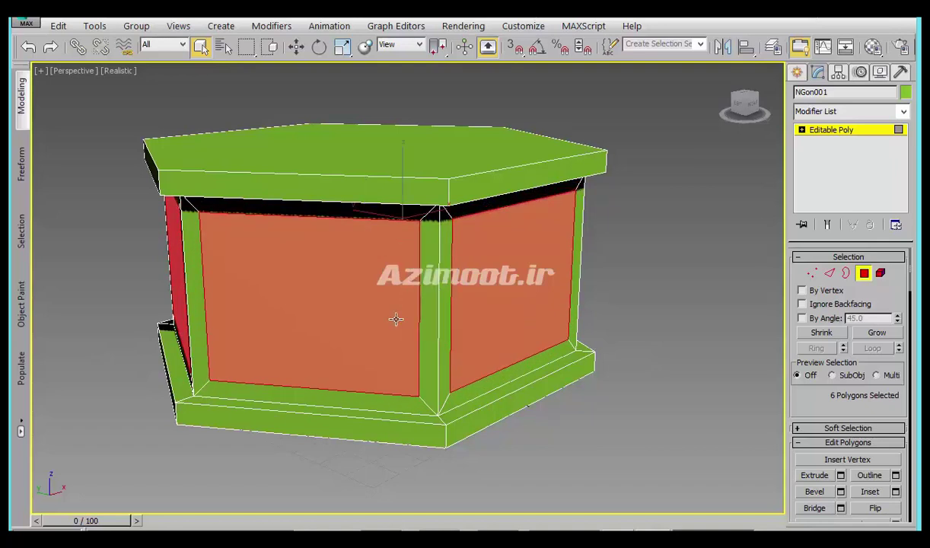
{"action": "right_click", "coordinate": [396, 319]}
{"action": "left_click", "coordinate": [335, 353]}
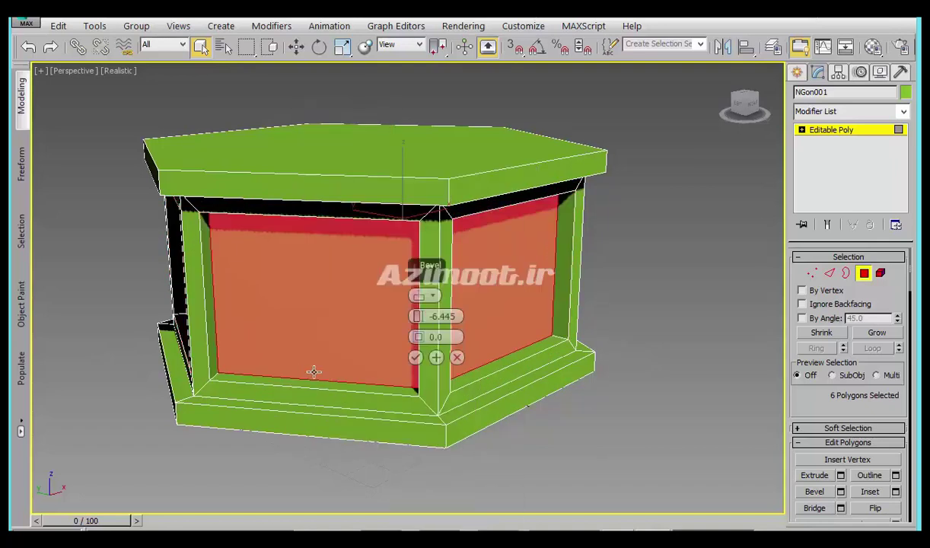
{"action": "left_click", "coordinate": [415, 357]}
Step: Inset the panels again (3.358) and repeat the -6.445 inward bevel
{"action": "right_click", "coordinate": [333, 242]}
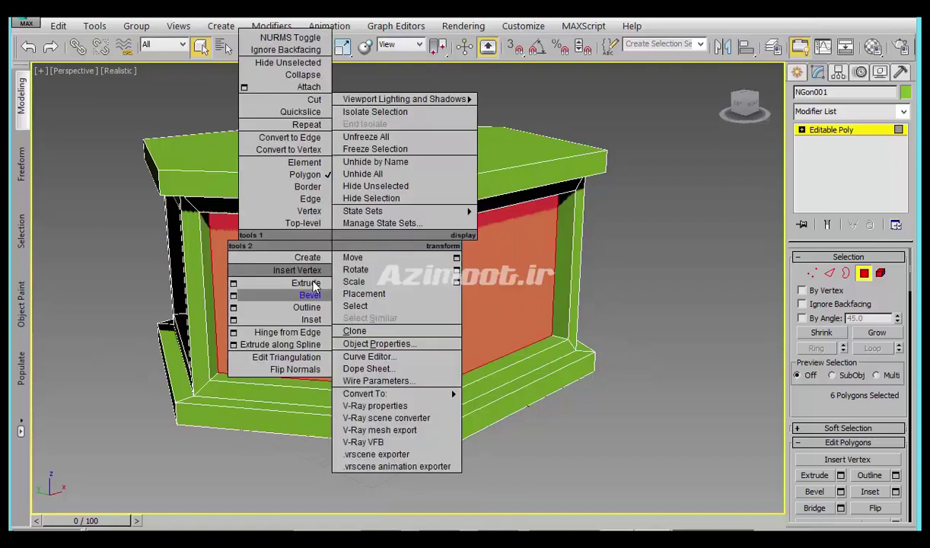
{"action": "left_click", "coordinate": [233, 321]}
{"action": "left_click_drag", "start_coordinate": [417, 316], "coordinate": [417, 324]}
{"action": "left_click", "coordinate": [415, 337]}
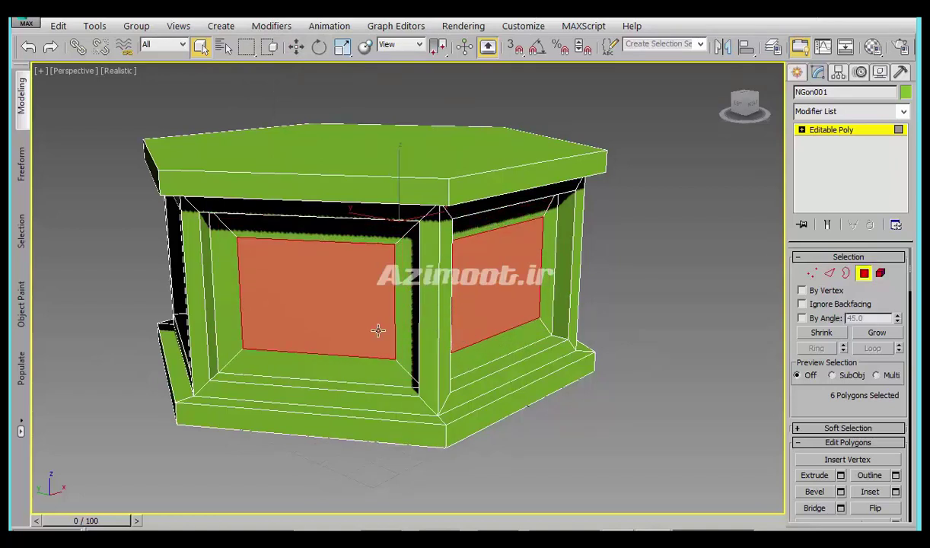
{"action": "right_click", "coordinate": [378, 330]}
{"action": "left_click", "coordinate": [339, 369]}
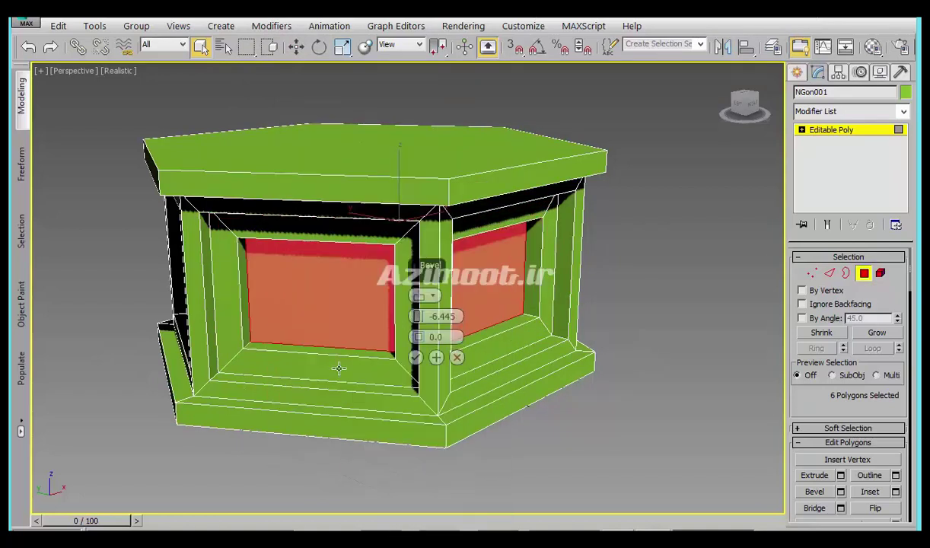
{"action": "left_click", "coordinate": [415, 357]}
{"action": "middle_click_drag", "start_coordinate": [416, 351], "coordinate": [424, 302], "text": "alt"}
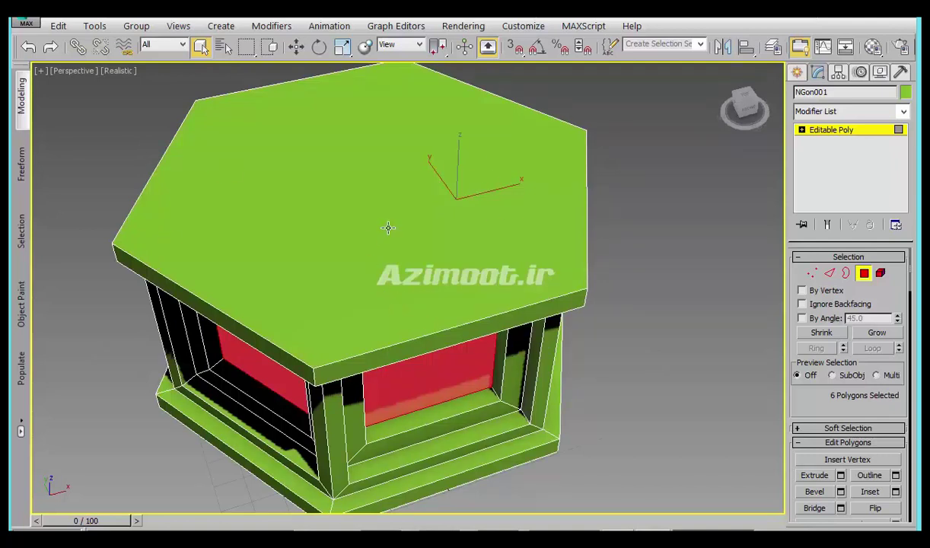
Step: Inset the top hexagon face by about 19.235 in Top wireframe view
{"action": "left_click", "coordinate": [448, 244]}
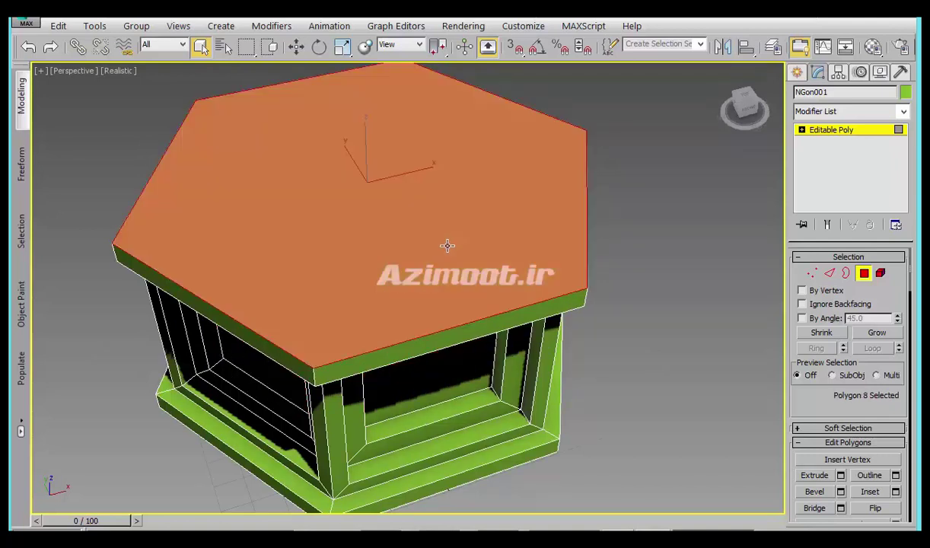
{"action": "key", "text": "t"}
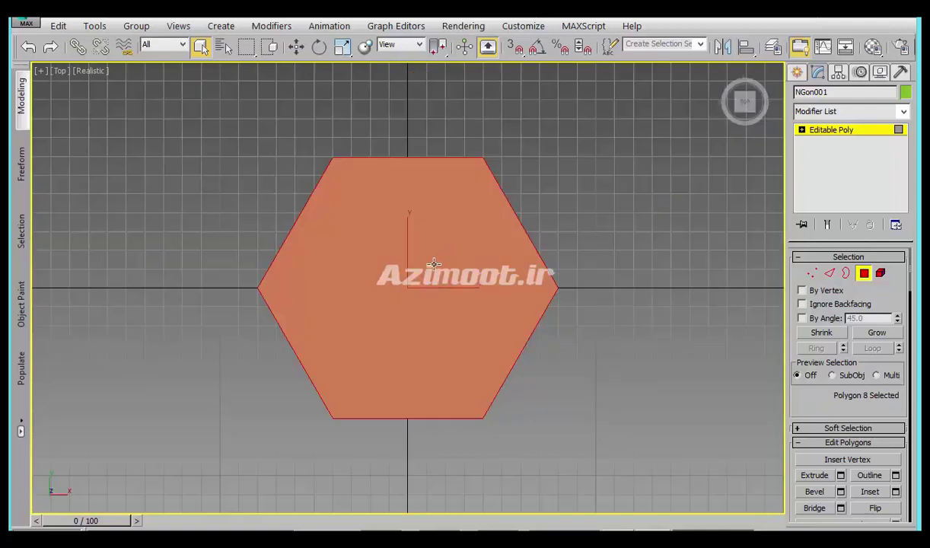
{"action": "right_click", "coordinate": [422, 276]}
{"action": "left_click", "coordinate": [312, 344]}
{"action": "key", "text": "F3"}
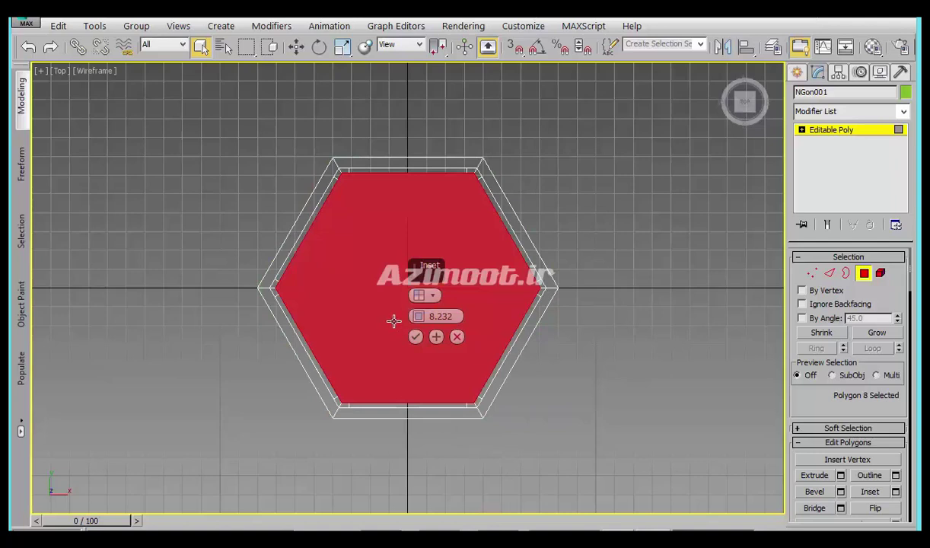
{"action": "scroll", "coordinate": [393, 321], "scroll_direction": "up", "scroll_amount": 1}
{"action": "scroll", "coordinate": [394, 321], "scroll_direction": "up", "scroll_amount": 1}
{"action": "mouse_move", "coordinate": [418, 317]}
{"action": "left_mouse_down"}
{"action": "mouse_move", "coordinate": [418, 329]}
{"action": "mouse_move", "coordinate": [434, 295]}
{"action": "left_mouse_up"}
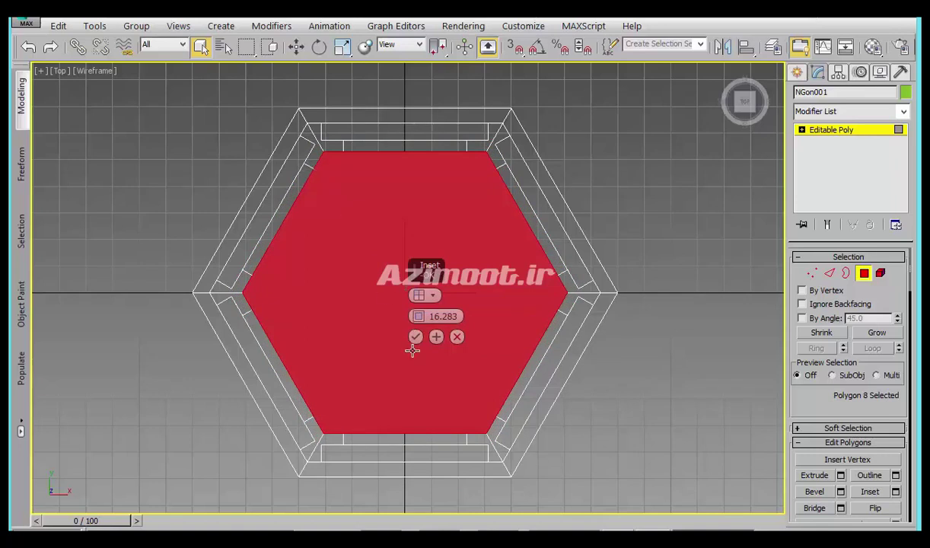
{"action": "left_click_drag", "start_coordinate": [418, 326], "coordinate": [418, 312]}
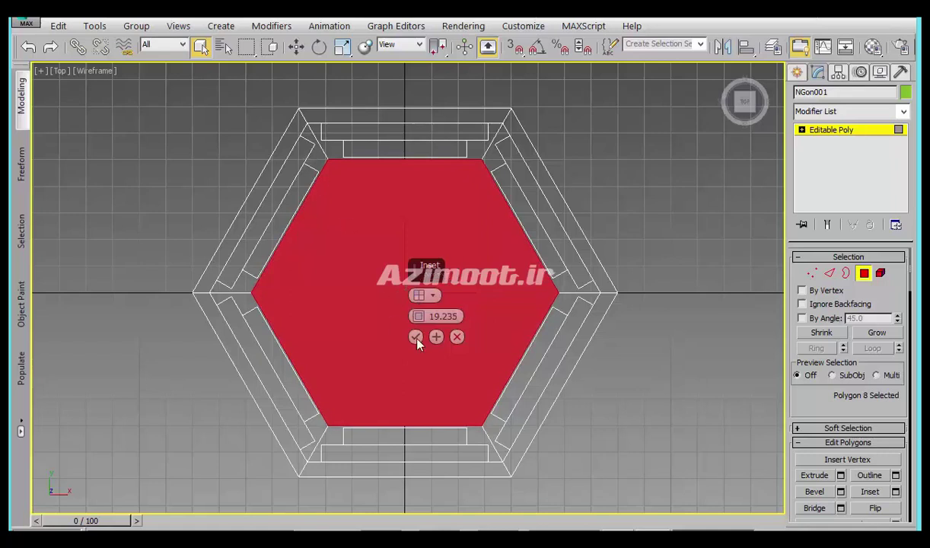
{"action": "left_click", "coordinate": [416, 338]}
{"action": "mouse_move", "coordinate": [390, 359]}
{"action": "middle_mouse_down", "text": "alt"}
{"action": "mouse_move", "coordinate": [442, 326]}
{"action": "mouse_move", "coordinate": [440, 286]}
{"action": "middle_mouse_up", "text": "alt"}
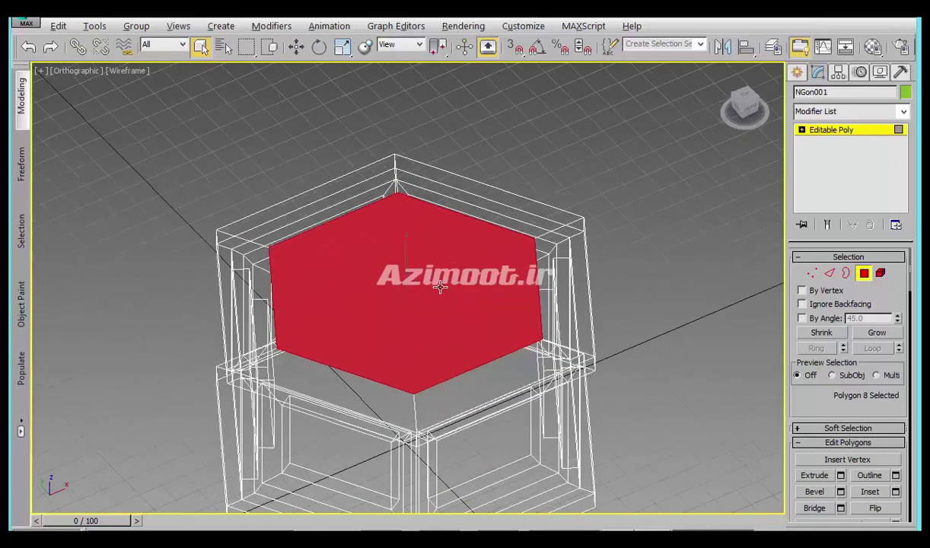
Step: Start a downward extrude of the inset top face into a recess
{"action": "right_click", "coordinate": [373, 276]}
{"action": "left_click", "coordinate": [327, 314]}
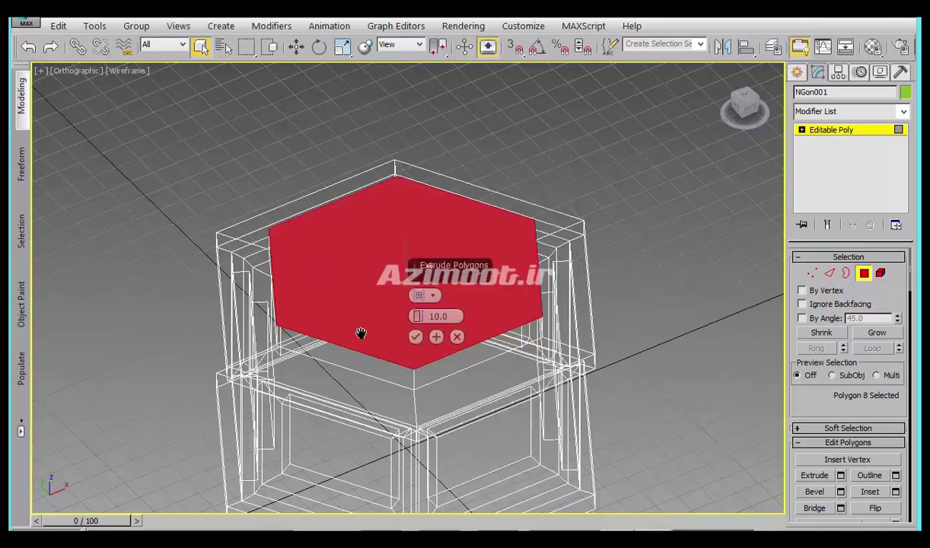
{"action": "middle_click_drag", "start_coordinate": [361, 333], "coordinate": [364, 266]}
{"action": "key", "text": "F3"}
{"action": "right_click", "coordinate": [418, 317]}
{"action": "left_click_drag", "start_coordinate": [419, 317], "coordinate": [445, 411]}
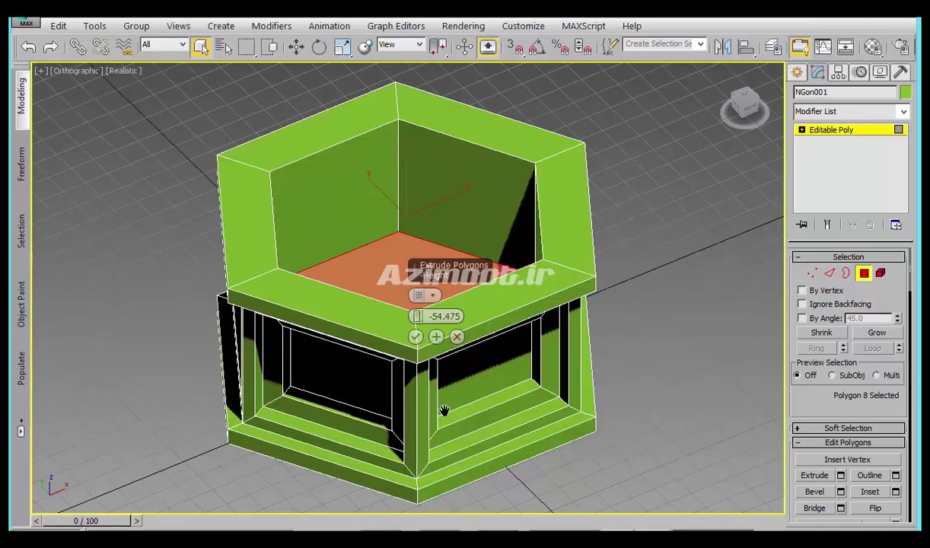
Step: Deepen the basin extrusion to about -67.356 in Front wireframe view
{"action": "key", "text": "f"}
{"action": "key", "text": "F3"}
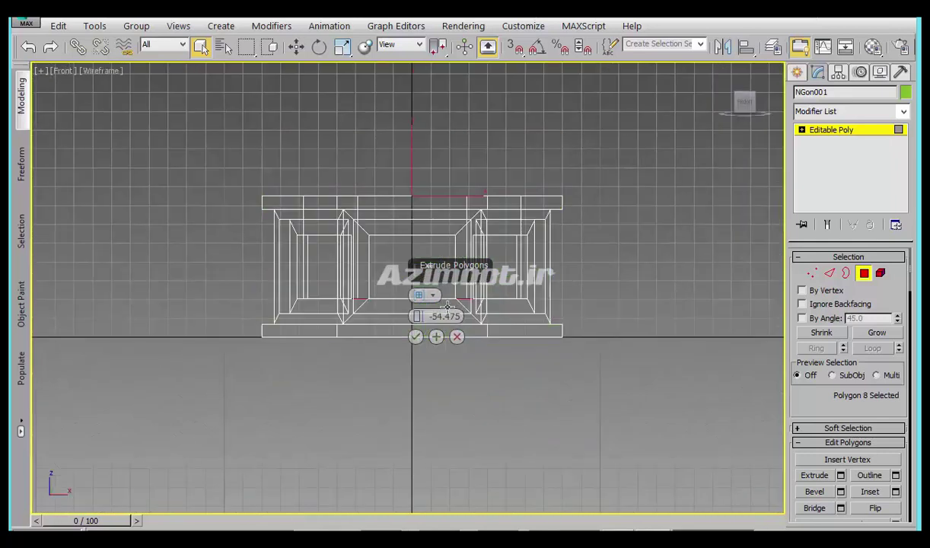
{"action": "scroll", "coordinate": [448, 306], "scroll_direction": "up", "scroll_amount": 2}
{"action": "left_click_drag", "start_coordinate": [419, 296], "coordinate": [424, 358]}
{"action": "scroll", "coordinate": [426, 358], "scroll_direction": "down", "scroll_amount": 2}
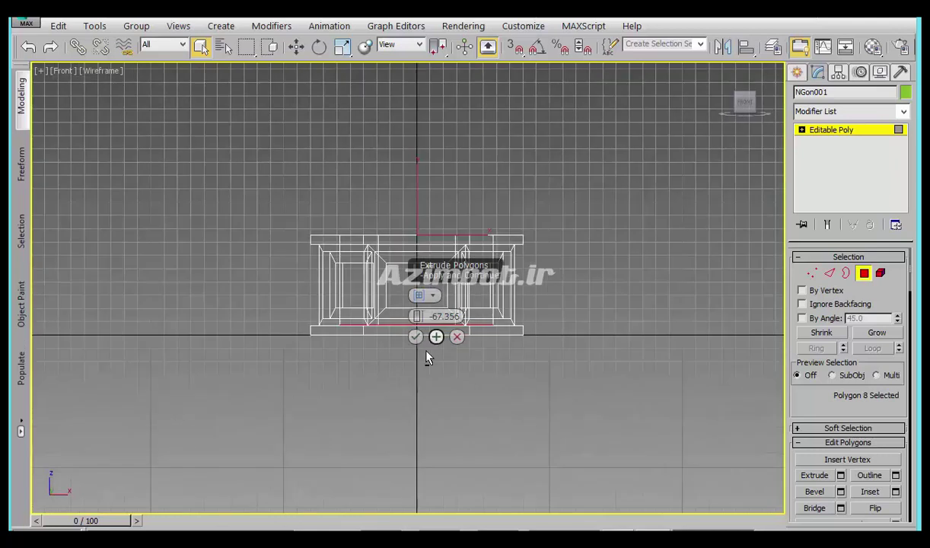
{"action": "middle_click_drag", "start_coordinate": [426, 358], "coordinate": [444, 386], "text": "alt"}
{"action": "left_click", "coordinate": [416, 339]}
Step: Inset the basin floor down to a small central hexagon
{"action": "right_click", "coordinate": [413, 294]}
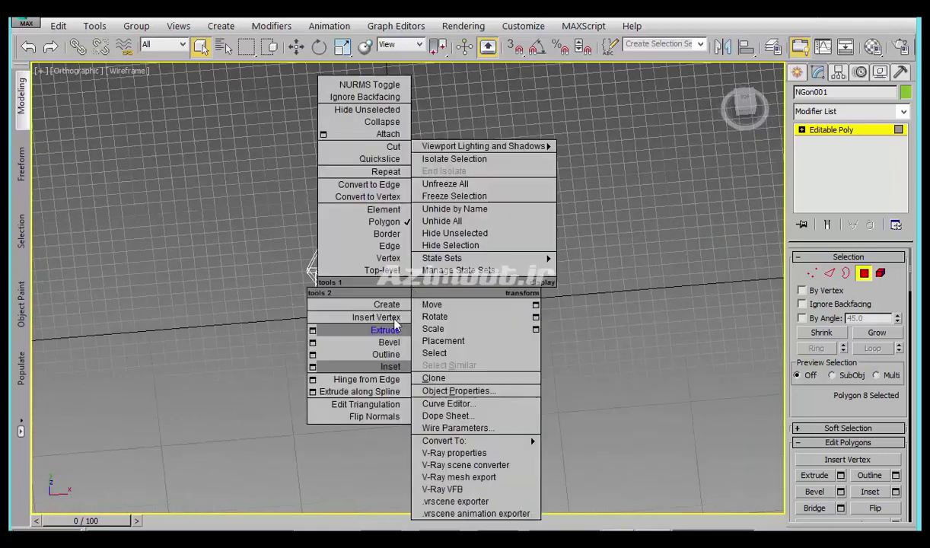
{"action": "left_click", "coordinate": [312, 367]}
{"action": "scroll", "coordinate": [393, 304], "scroll_direction": "up", "scroll_amount": 3}
{"action": "scroll", "coordinate": [393, 305], "scroll_direction": "up", "scroll_amount": 2}
{"action": "mouse_move", "coordinate": [418, 316]}
{"action": "left_mouse_down"}
{"action": "mouse_move", "coordinate": [452, 198]}
{"action": "mouse_move", "coordinate": [429, 211]}
{"action": "left_mouse_up"}
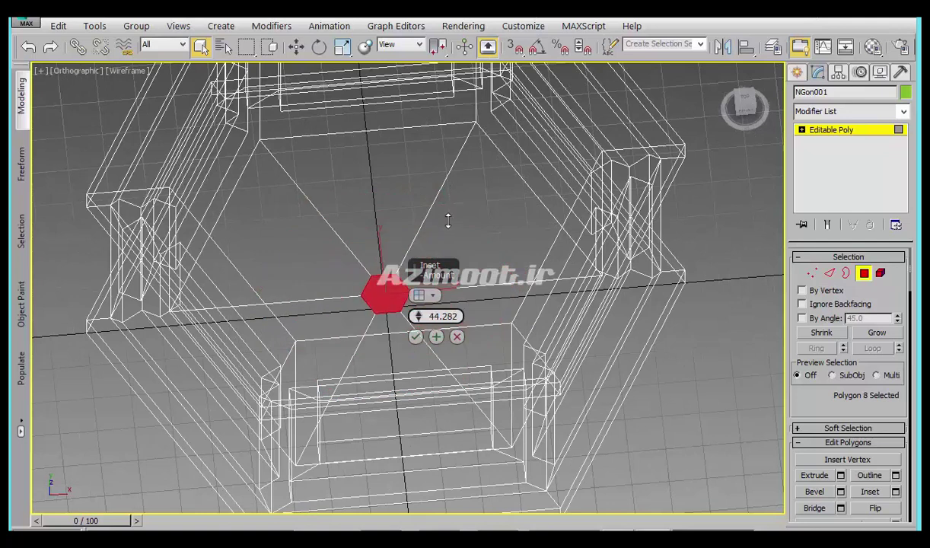
{"action": "left_click", "coordinate": [416, 337]}
Step: Extrude the small centre face upward about 61.29 into a column
{"action": "right_click", "coordinate": [392, 243]}
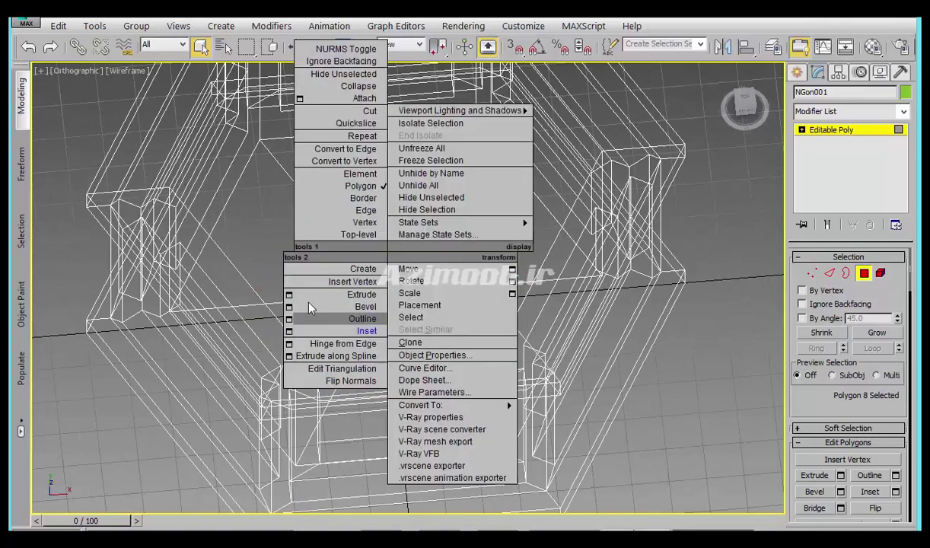
{"action": "left_click", "coordinate": [358, 294]}
{"action": "key", "text": "F3"}
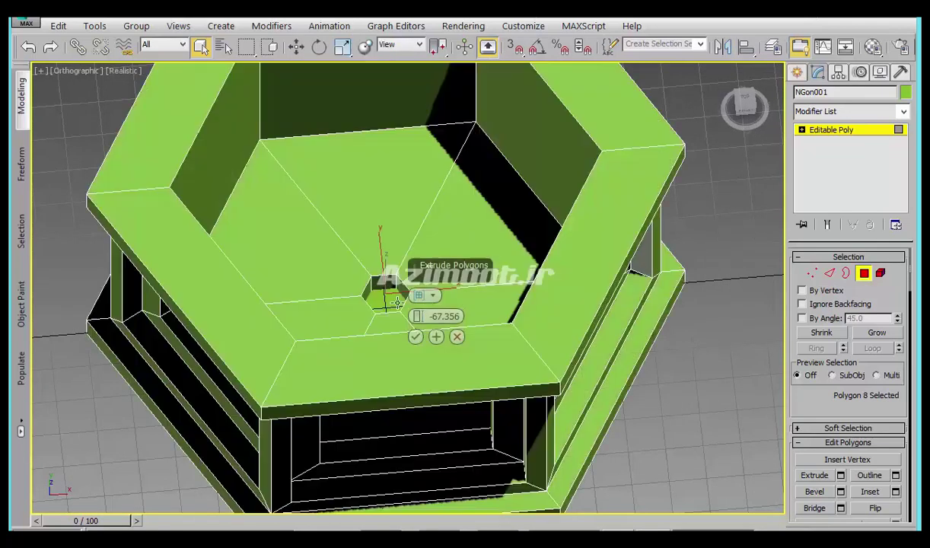
{"action": "left_click_drag", "start_coordinate": [415, 320], "coordinate": [415, 309]}
{"action": "mouse_move", "coordinate": [389, 342]}
{"action": "middle_mouse_down"}
{"action": "mouse_move", "coordinate": [389, 365]}
{"action": "mouse_move", "coordinate": [418, 315]}
{"action": "middle_mouse_up"}
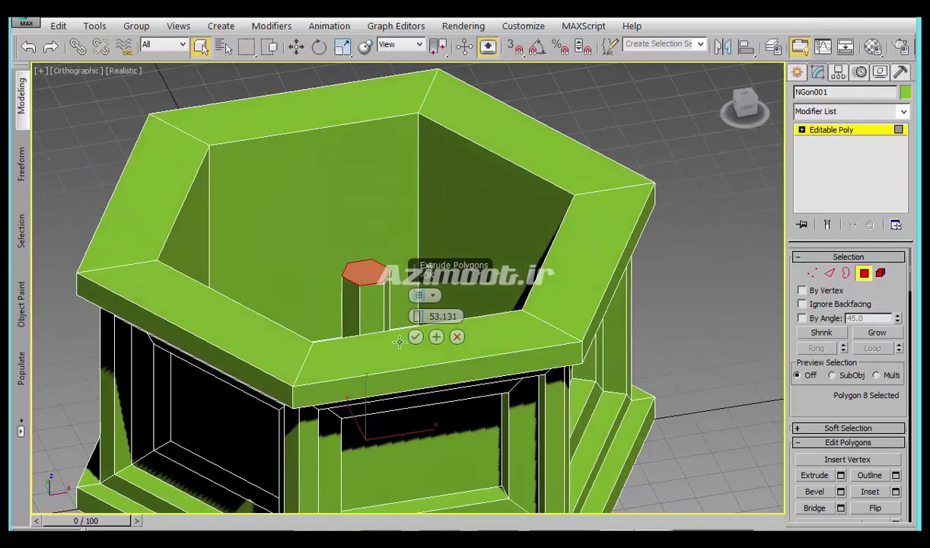
{"action": "left_click_drag", "start_coordinate": [418, 314], "coordinate": [418, 301]}
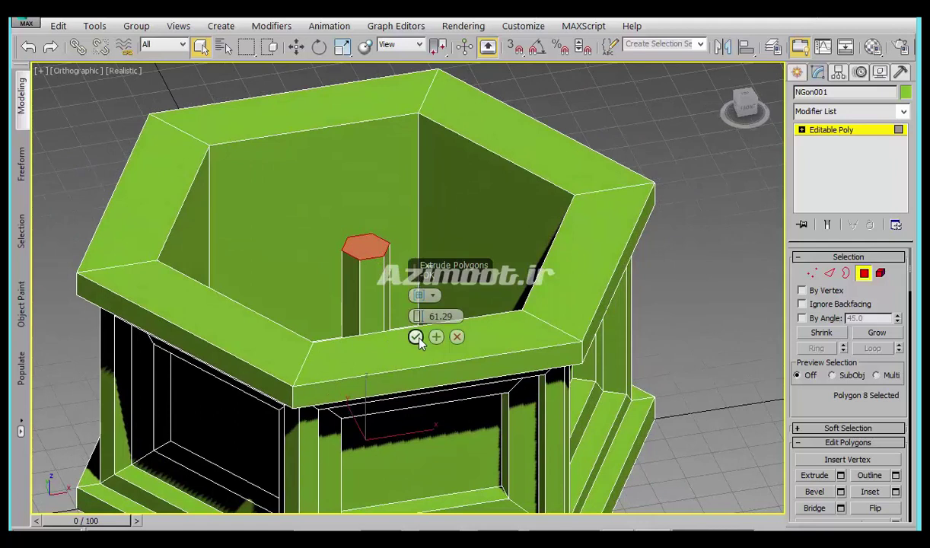
Step: Extrude the column top a further 8.539 units
{"action": "right_click", "coordinate": [399, 322]}
{"action": "left_click", "coordinate": [220, 266]}
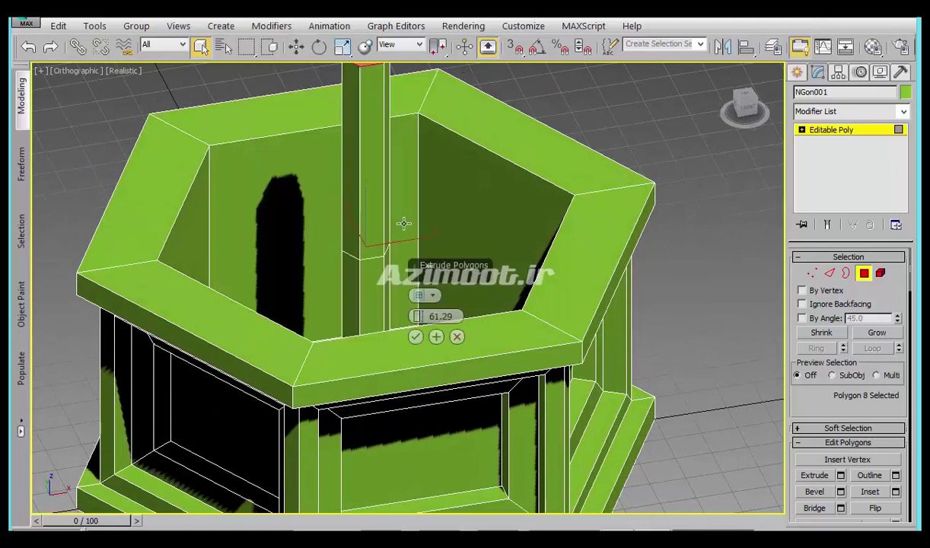
{"action": "right_click", "coordinate": [418, 316]}
{"action": "left_click_drag", "start_coordinate": [417, 316], "coordinate": [418, 319]}
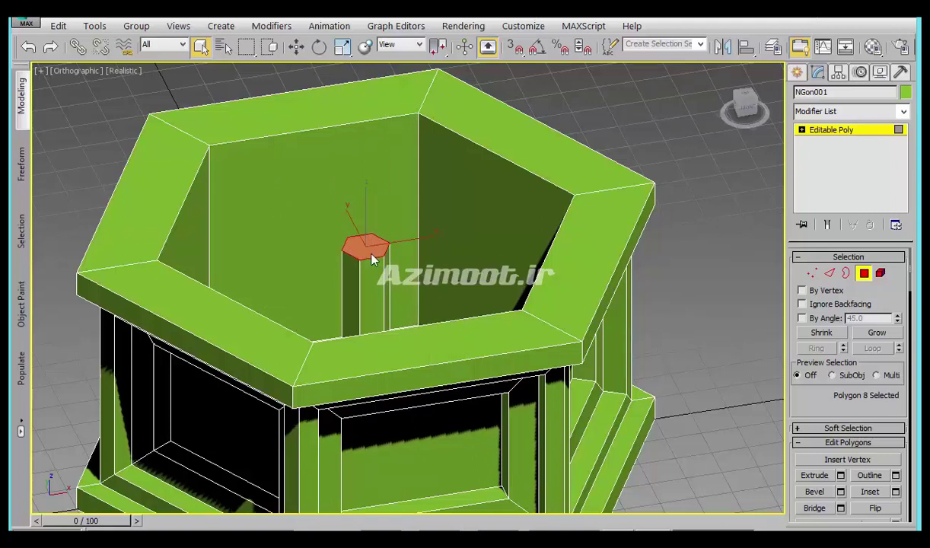
Step: Bevel the column's top face with Height 9.108 and Outline 4.364
{"action": "right_click", "coordinate": [341, 243]}
{"action": "left_click", "coordinate": [299, 295]}
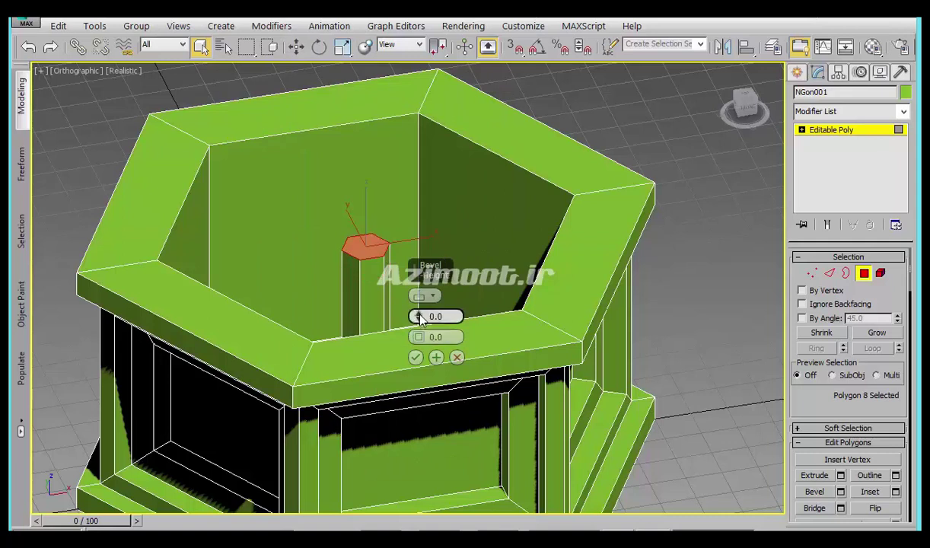
{"action": "left_click_drag", "start_coordinate": [419, 316], "coordinate": [425, 280]}
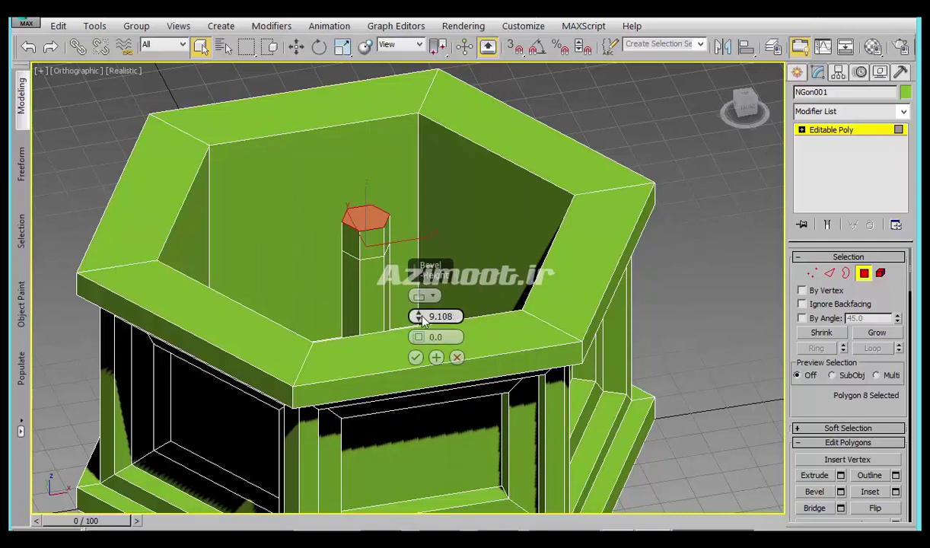
{"action": "left_click_drag", "start_coordinate": [418, 336], "coordinate": [421, 319]}
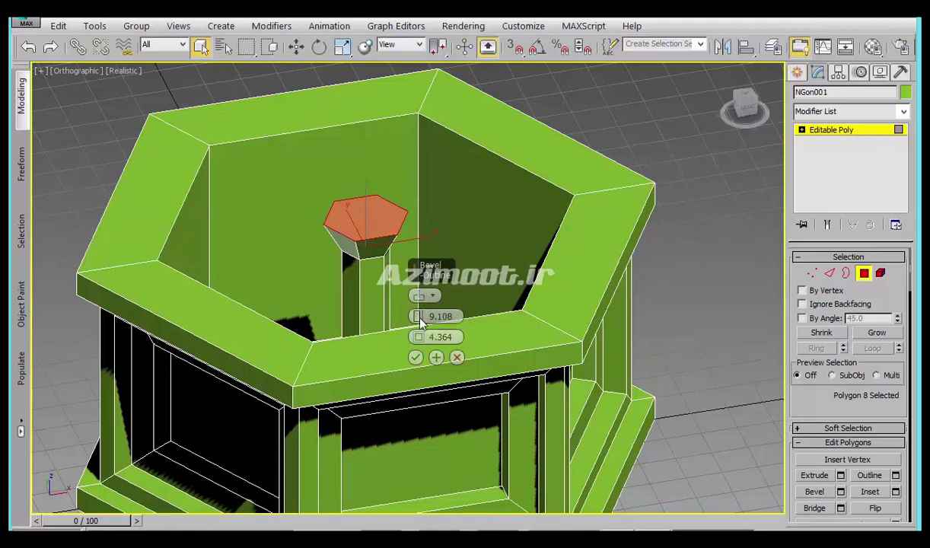
{"action": "left_click", "coordinate": [416, 358]}
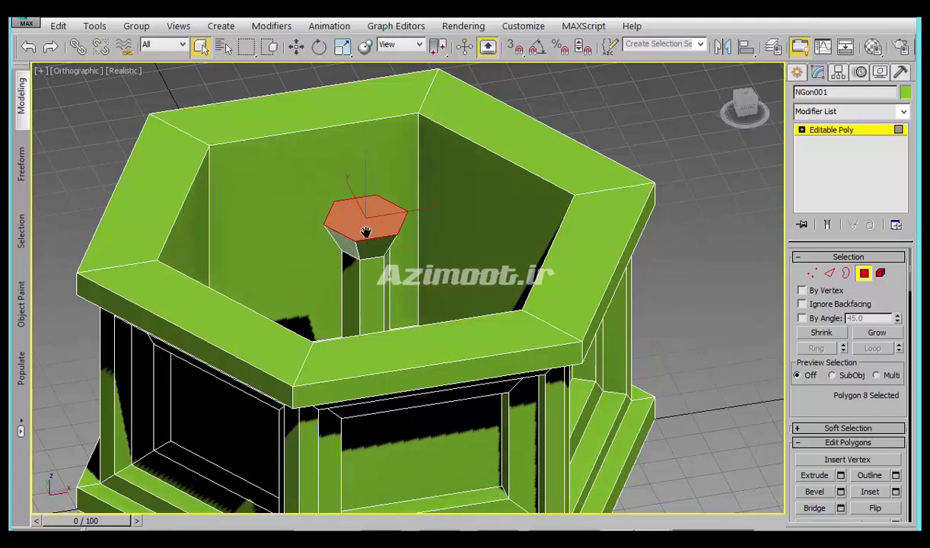
Step: Extrude the cap's top face up by 2.3 to form a raised slab
{"action": "key", "text": "z"}
{"action": "right_click", "coordinate": [370, 264]}
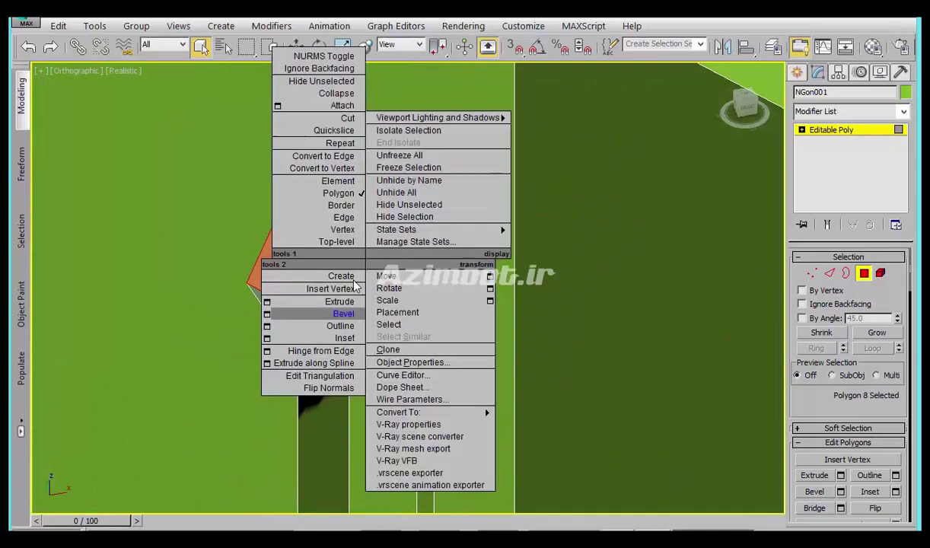
{"action": "left_click", "coordinate": [267, 302]}
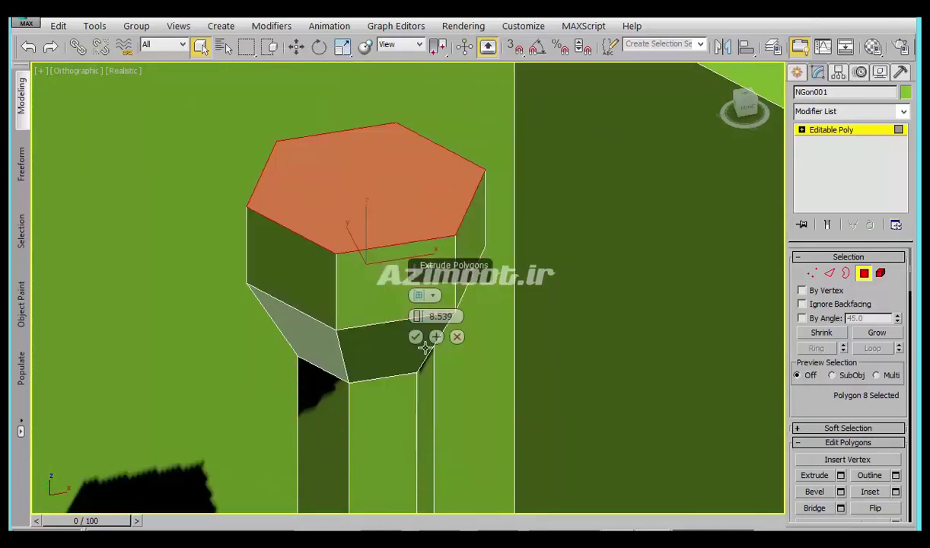
{"action": "left_click_drag", "start_coordinate": [418, 316], "coordinate": [423, 389]}
{"action": "left_click", "coordinate": [415, 337]}
Step: Inset the slab's top face and extrude it down -1.073 into a recessed rim
{"action": "right_click", "coordinate": [401, 269]}
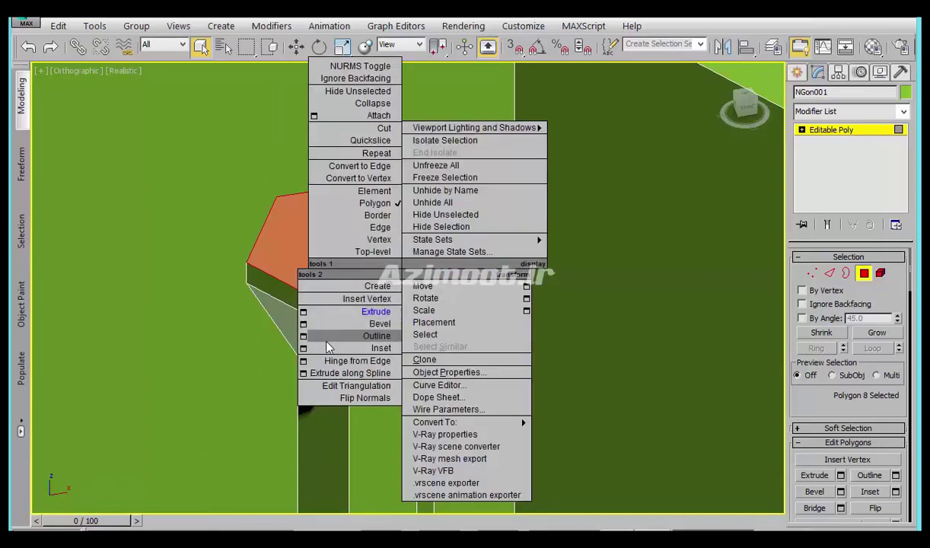
{"action": "left_click", "coordinate": [303, 347]}
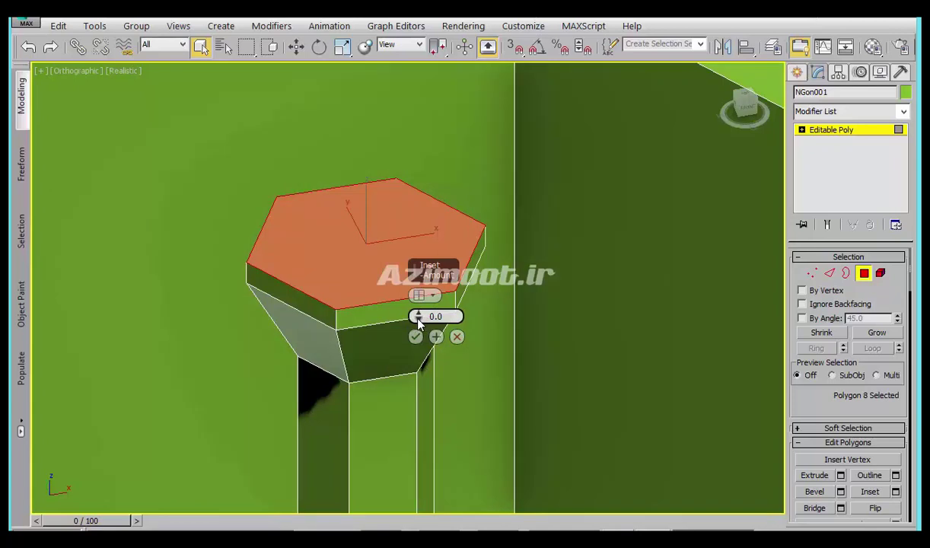
{"action": "mouse_move", "coordinate": [417, 335]}
{"action": "left_mouse_down"}
{"action": "mouse_move", "coordinate": [423, 299]}
{"action": "mouse_move", "coordinate": [418, 312]}
{"action": "left_mouse_up"}
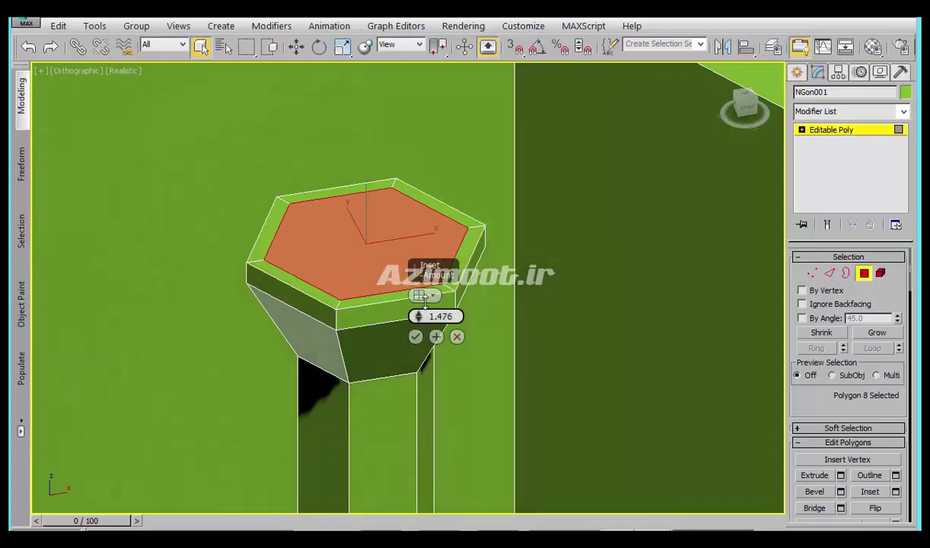
{"action": "right_click", "coordinate": [391, 260]}
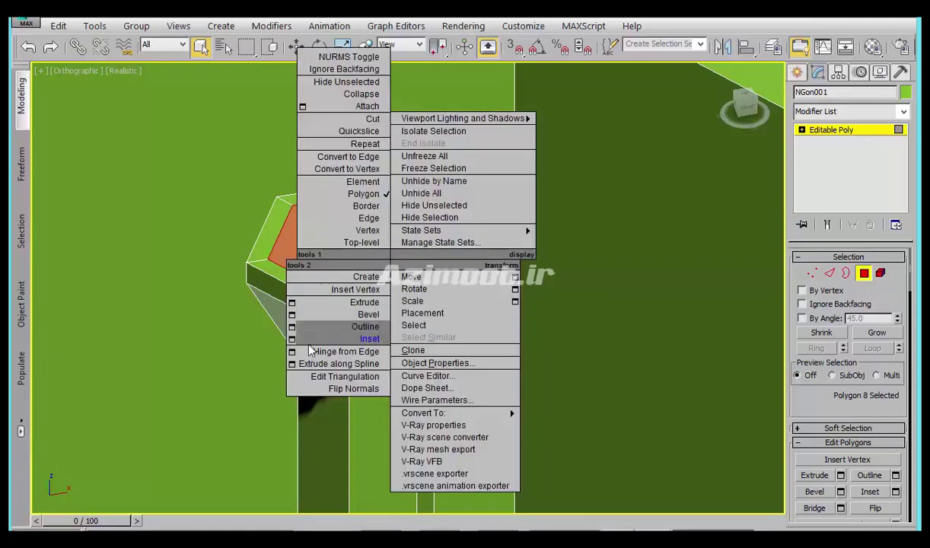
{"action": "left_click", "coordinate": [292, 303]}
{"action": "left_click_drag", "start_coordinate": [417, 317], "coordinate": [411, 345]}
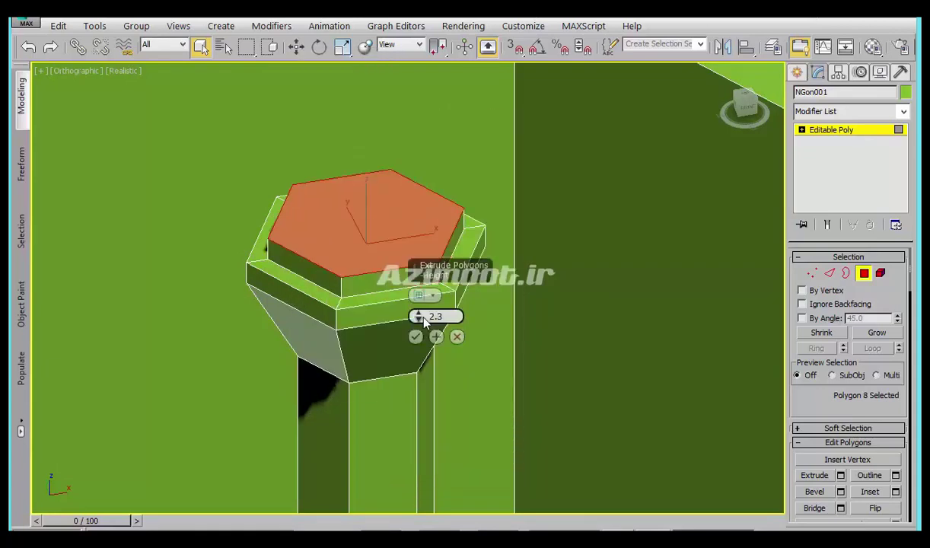
{"action": "left_click", "coordinate": [415, 336]}
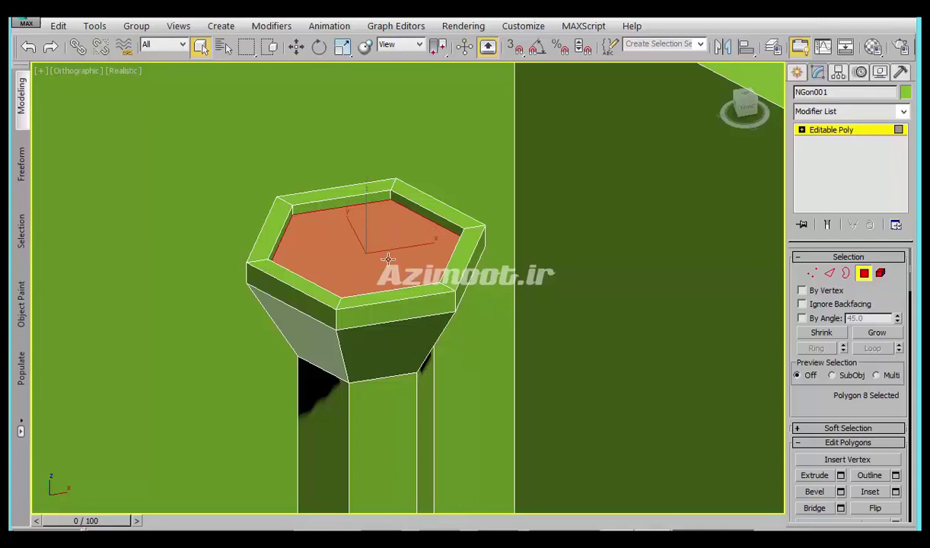
Step: Inset the sunken face again and extrude the centre upward into a tall column
{"action": "right_click", "coordinate": [386, 242]}
{"action": "left_click", "coordinate": [288, 324]}
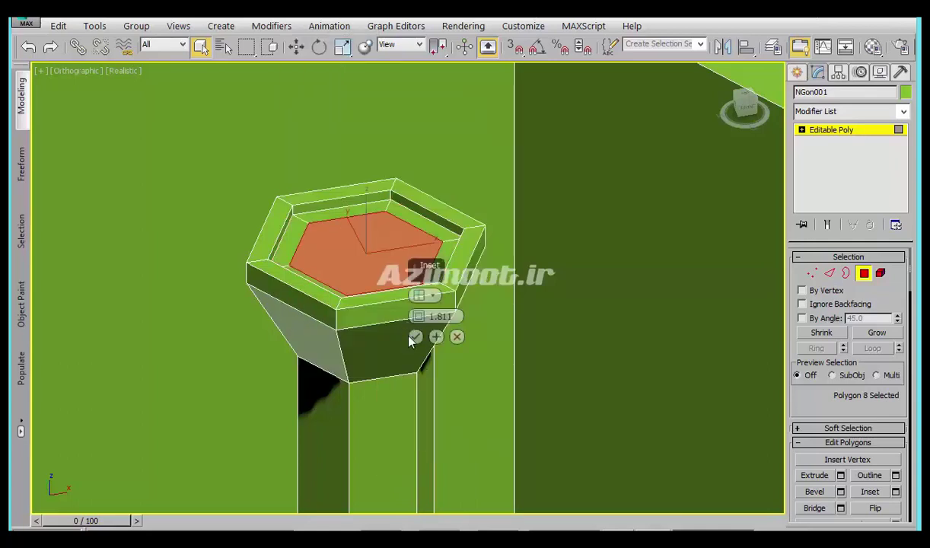
{"action": "left_click_drag", "start_coordinate": [417, 319], "coordinate": [402, 297]}
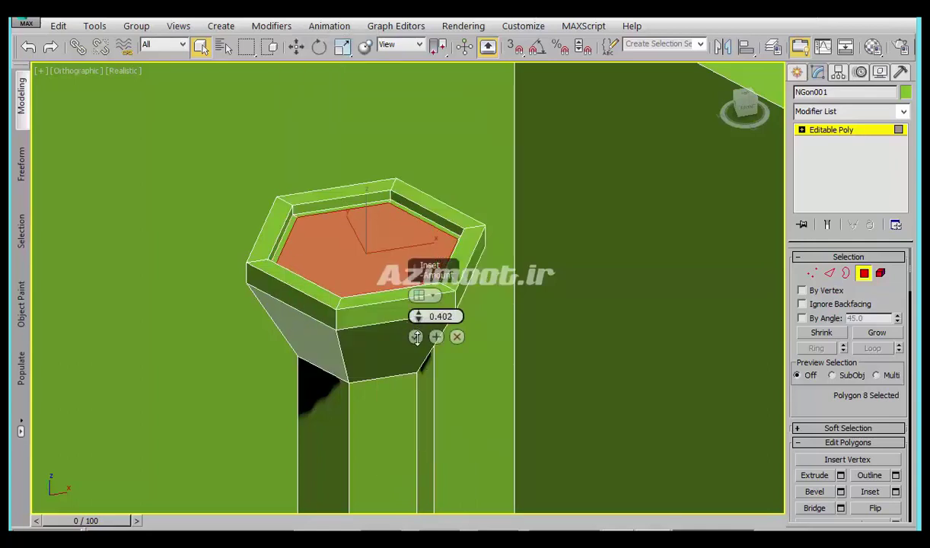
{"action": "left_click", "coordinate": [415, 337]}
{"action": "right_click", "coordinate": [386, 251]}
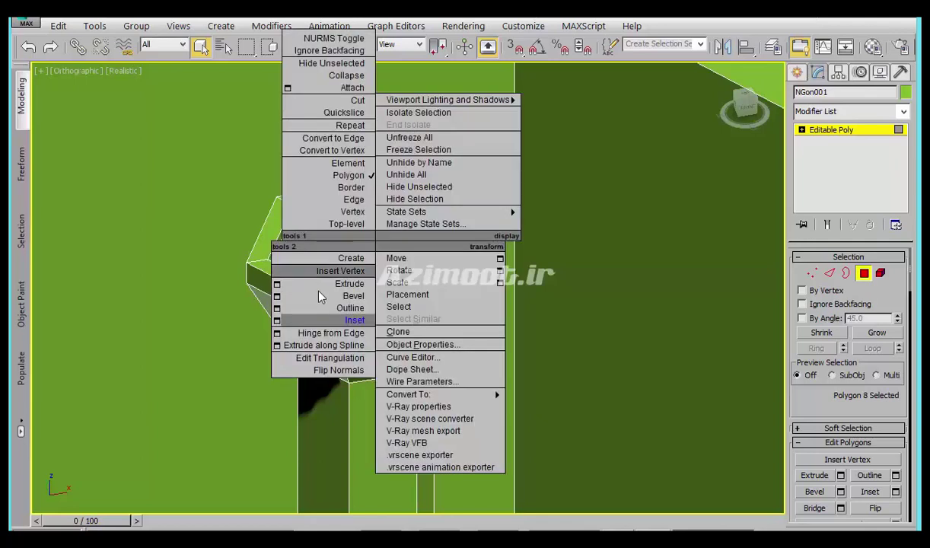
{"action": "left_click", "coordinate": [274, 285]}
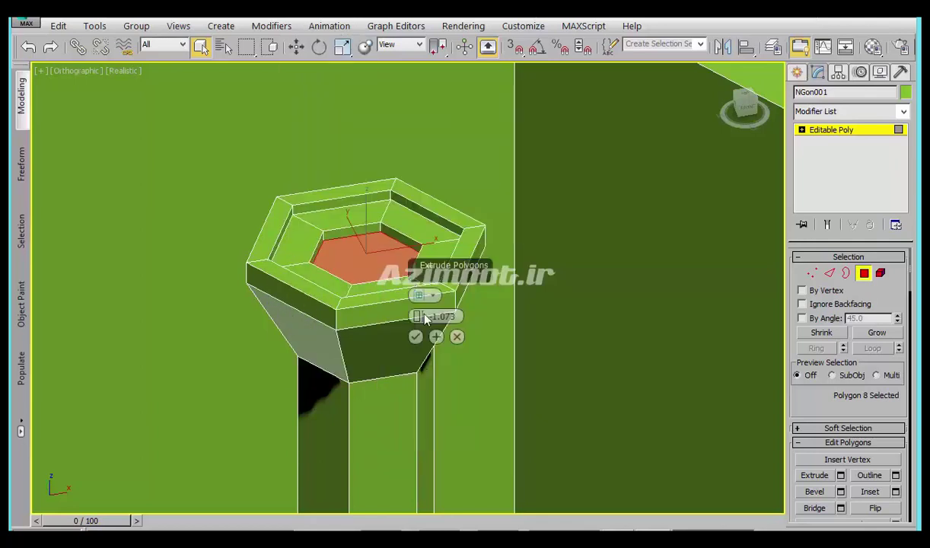
{"action": "left_click_drag", "start_coordinate": [425, 320], "coordinate": [464, 288]}
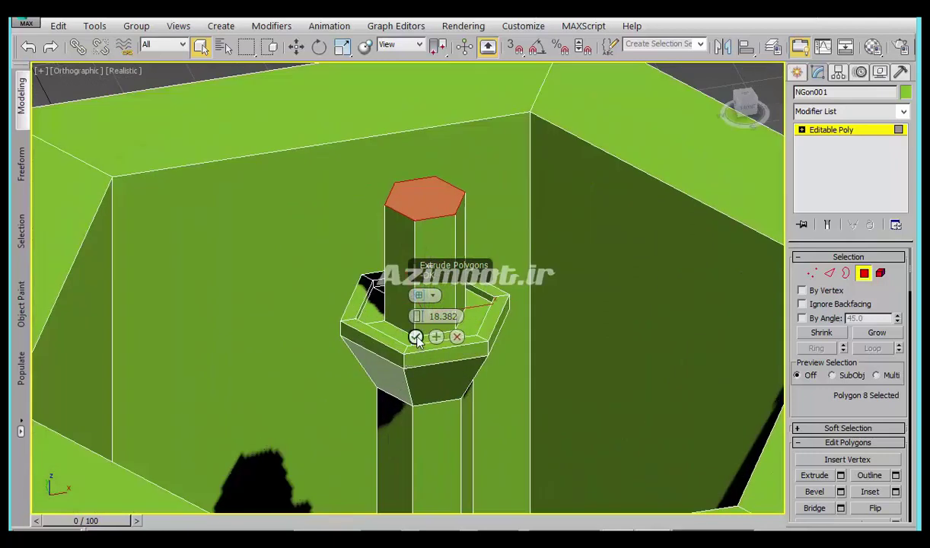
{"action": "left_click", "coordinate": [415, 336]}
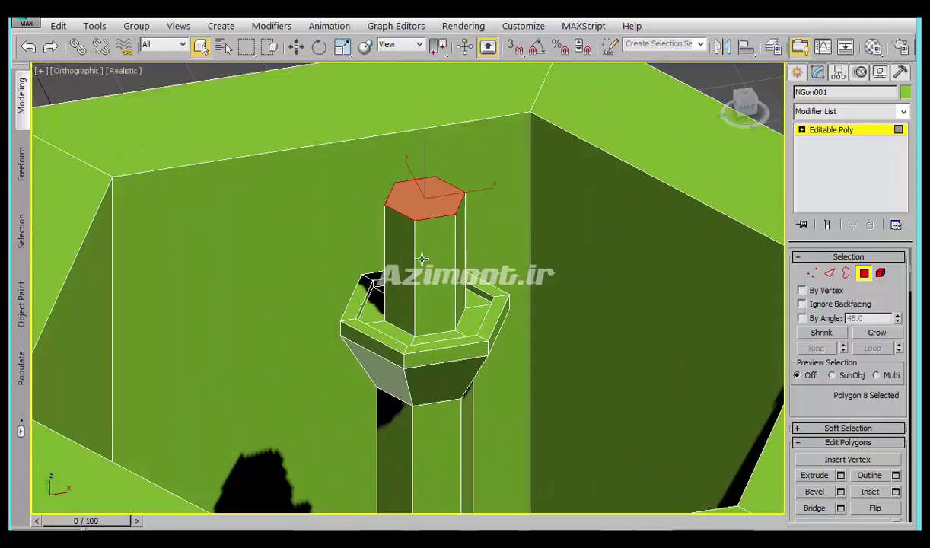
Step: Undo the tall column and re-extrude the centre face to a shorter height
{"action": "scroll", "coordinate": [424, 258], "scroll_direction": "up", "scroll_amount": 2}
{"action": "key", "text": "ctrl+z"}
{"action": "right_click", "coordinate": [413, 292]}
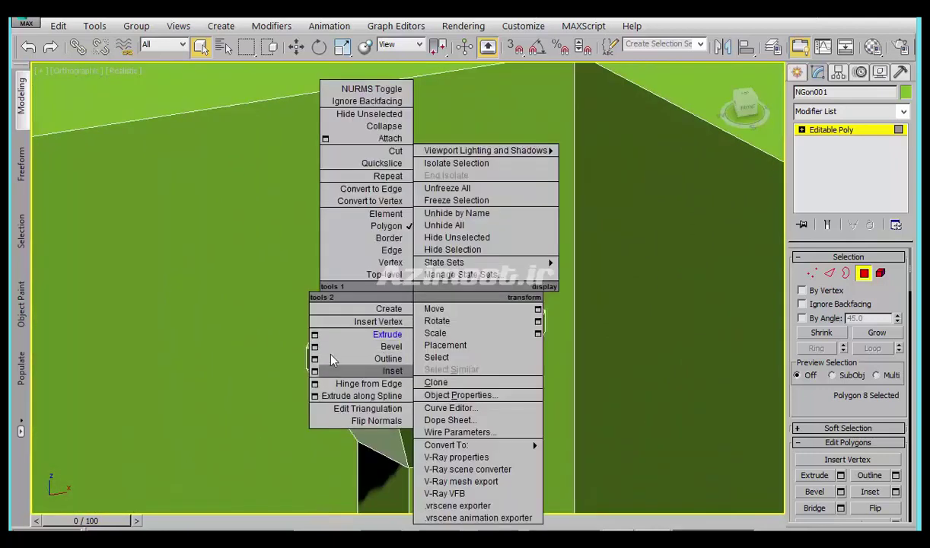
{"action": "left_click", "coordinate": [314, 334]}
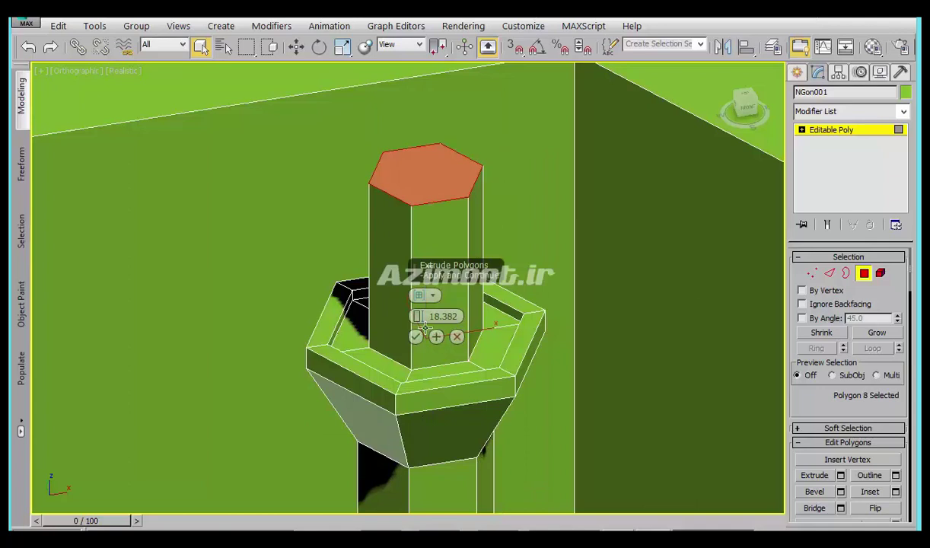
{"action": "left_click_drag", "start_coordinate": [418, 316], "coordinate": [416, 335]}
Step: Bevel the shorter column's top face so it flares out into a wider head
{"action": "left_click", "coordinate": [415, 336]}
{"action": "right_click", "coordinate": [424, 318]}
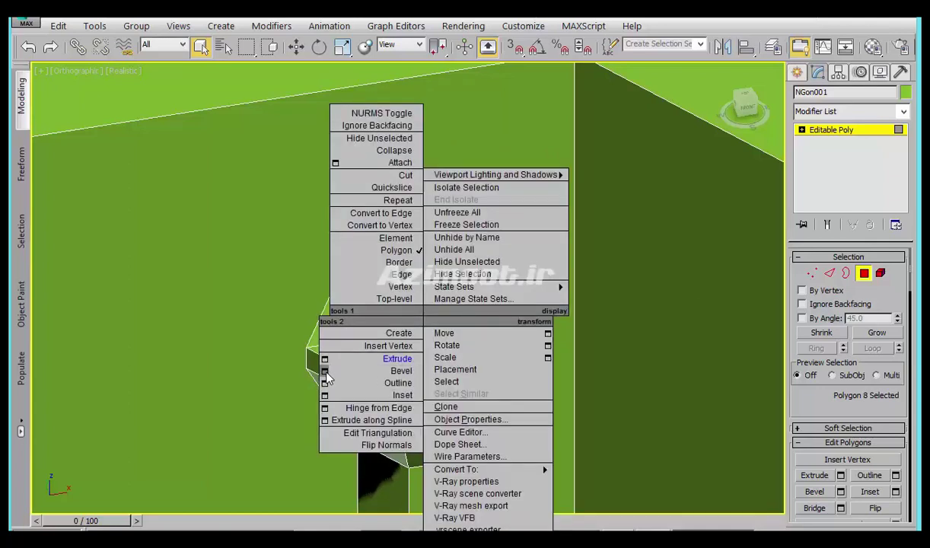
{"action": "left_click", "coordinate": [324, 370]}
{"action": "left_click_drag", "start_coordinate": [418, 336], "coordinate": [419, 360]}
{"action": "left_click_drag", "start_coordinate": [418, 316], "coordinate": [419, 361]}
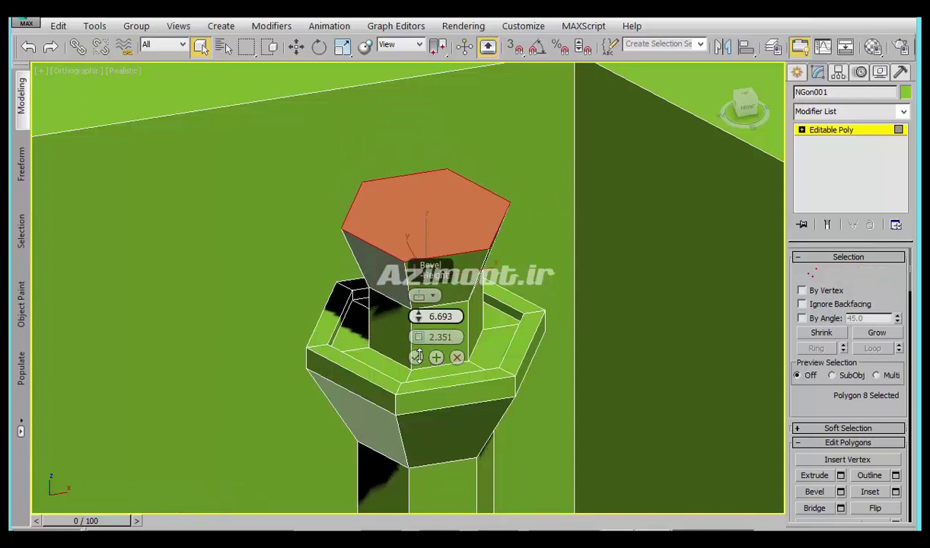
{"action": "left_click", "coordinate": [417, 358]}
Step: Extrude the column head's top face into a thin 0.872-high band
{"action": "right_click", "coordinate": [418, 359]}
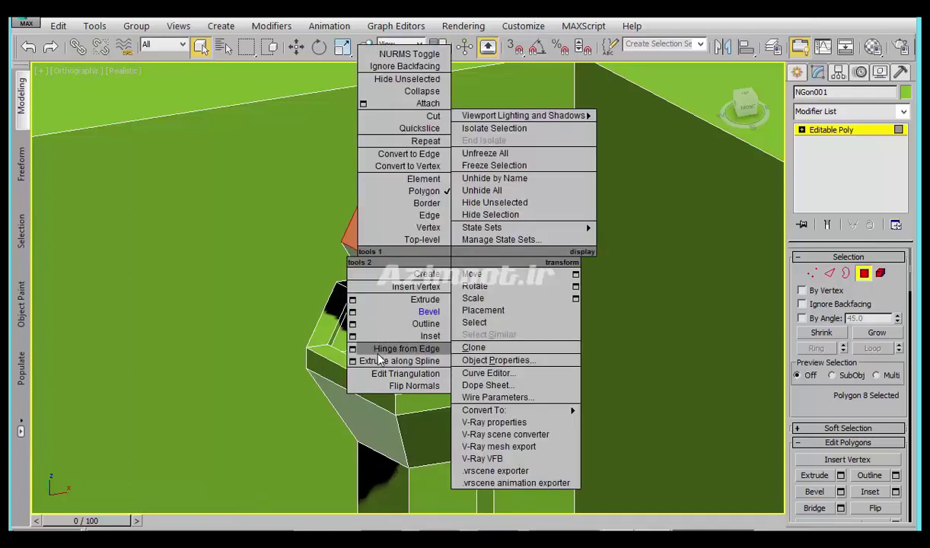
{"action": "left_click", "coordinate": [352, 299]}
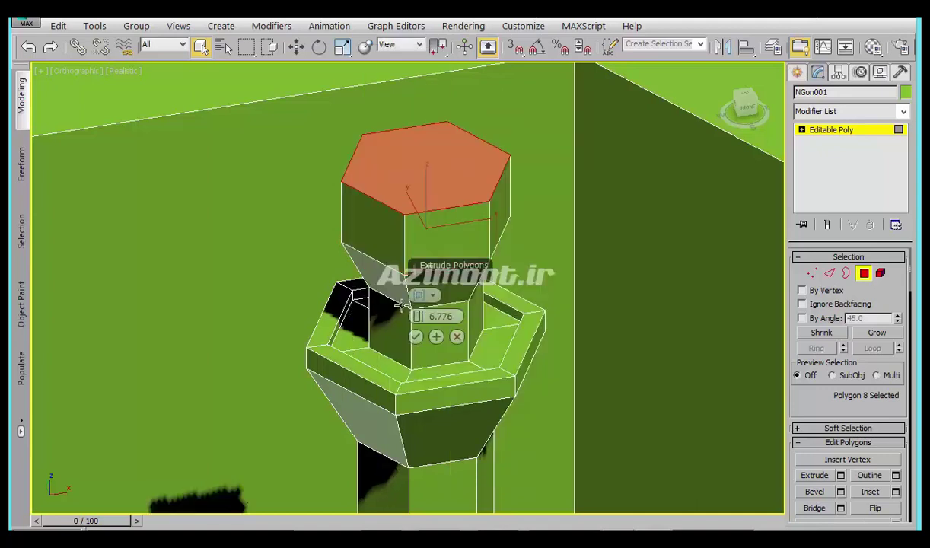
{"action": "left_click_drag", "start_coordinate": [419, 308], "coordinate": [421, 327]}
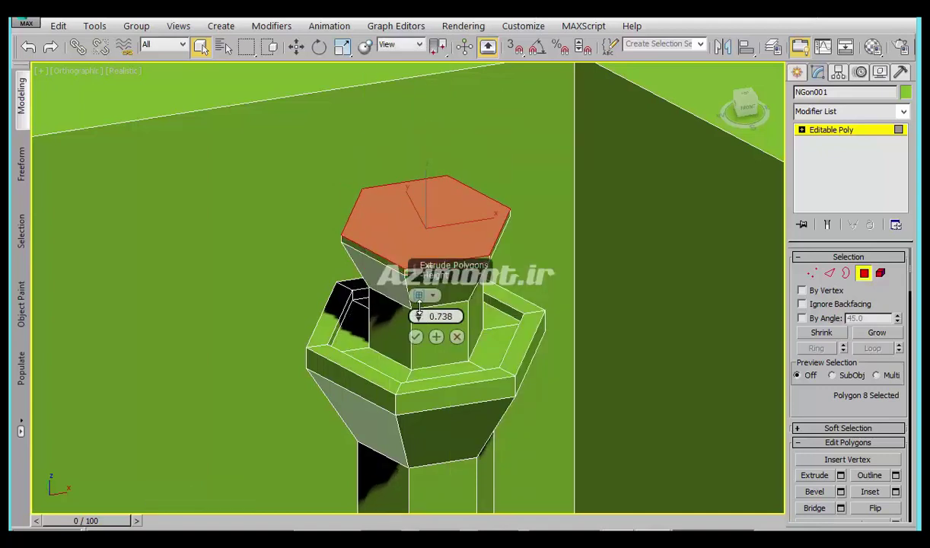
{"action": "left_click", "coordinate": [410, 234]}
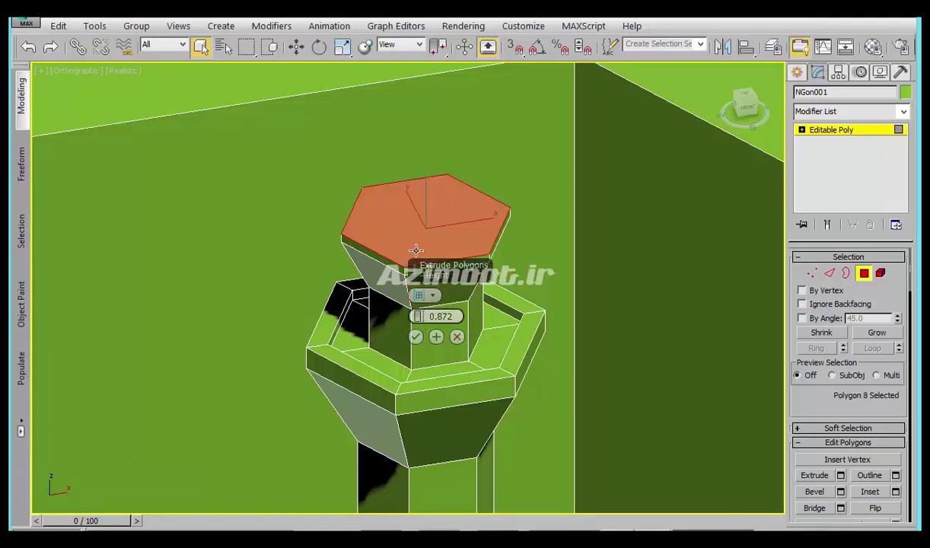
{"action": "left_click", "coordinate": [389, 278]}
{"action": "left_click", "coordinate": [397, 242]}
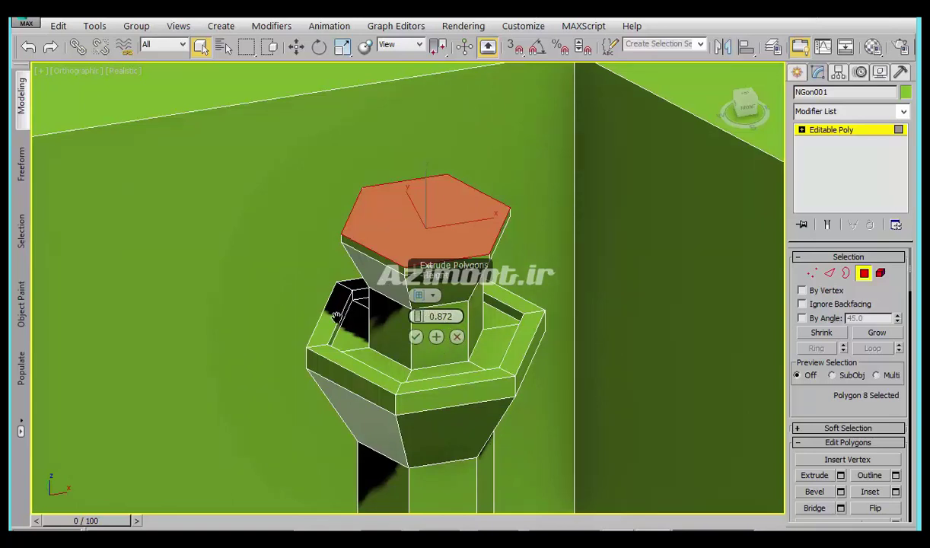
Step: Reselect only the top hexagonal face and confirm the 0.872 extrude
{"action": "scroll", "coordinate": [345, 314], "scroll_direction": "up", "scroll_amount": 3}
{"action": "left_click", "coordinate": [318, 302]}
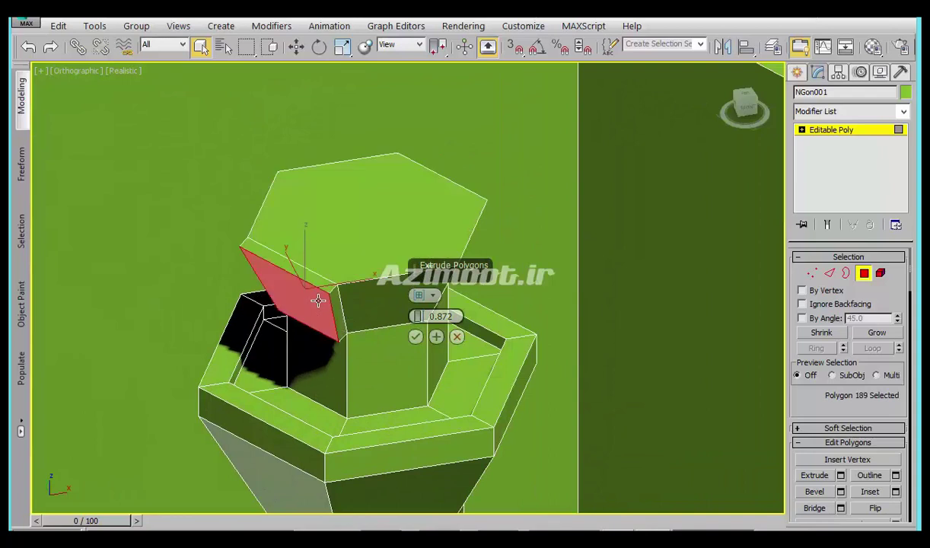
{"action": "left_click", "coordinate": [345, 241]}
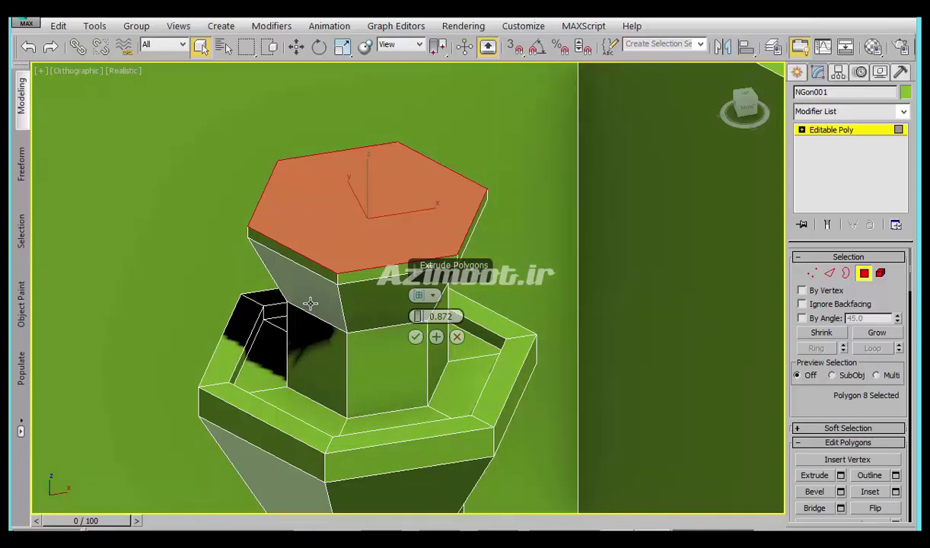
{"action": "left_click", "coordinate": [313, 300], "text": "ctrl"}
{"action": "left_click", "coordinate": [355, 300], "text": "ctrl"}
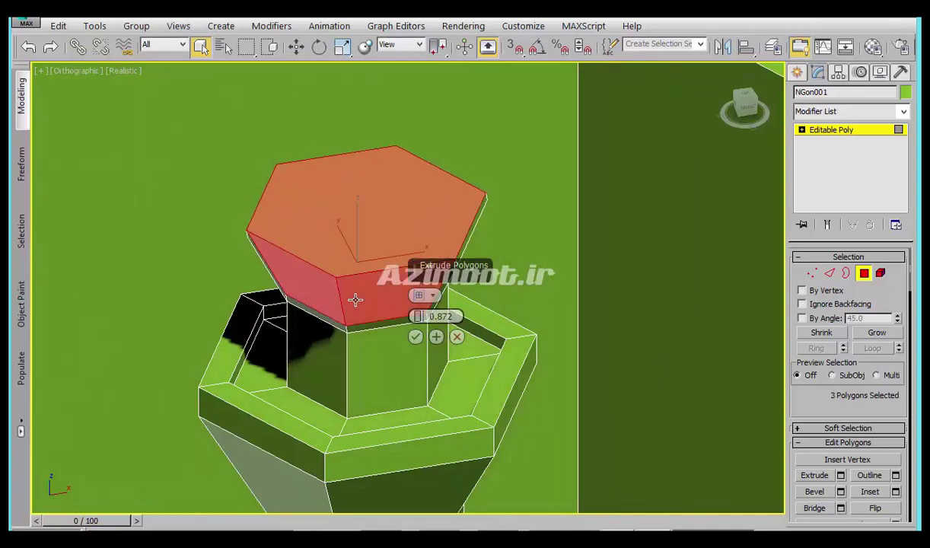
{"action": "left_click", "coordinate": [358, 254]}
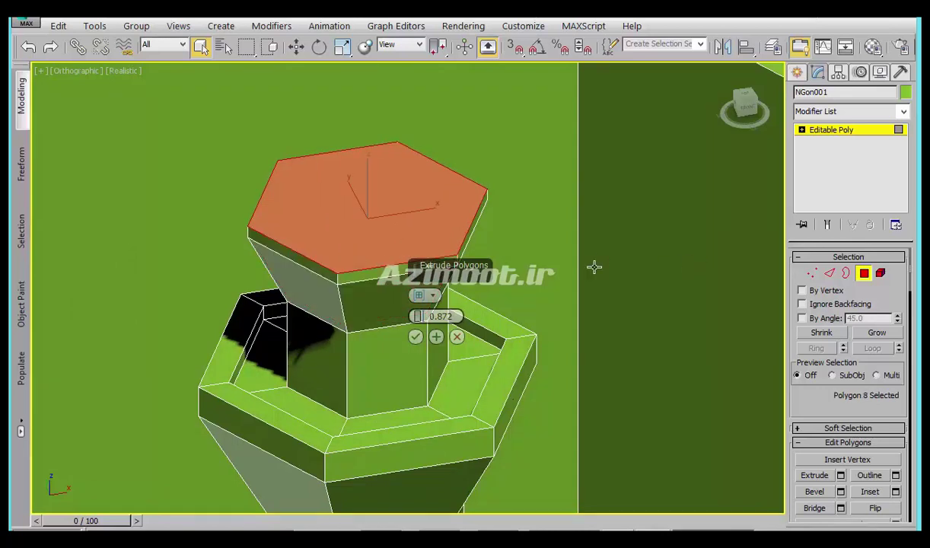
{"action": "left_click", "coordinate": [415, 337]}
Step: Inset the cap's top face by 0.474 to leave a narrow rim
{"action": "right_click", "coordinate": [349, 204]}
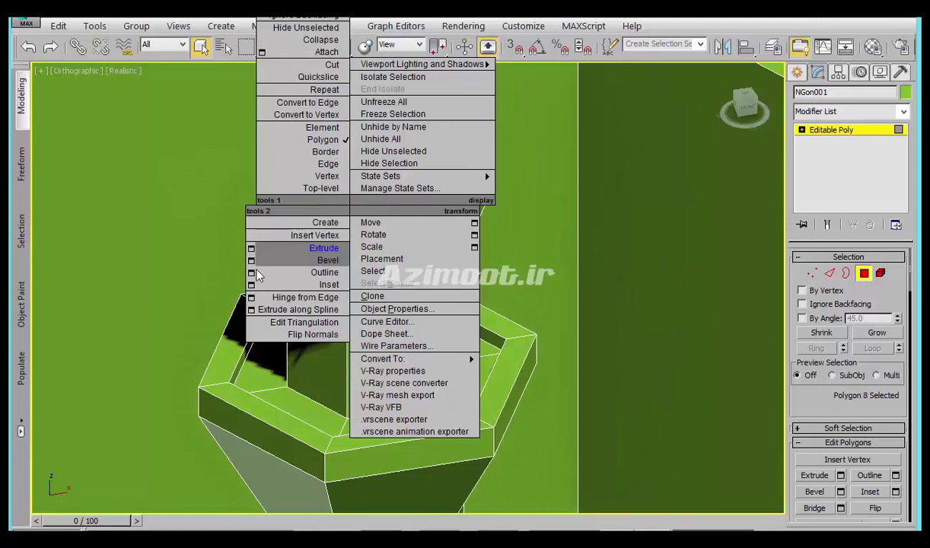
{"action": "left_click", "coordinate": [251, 284]}
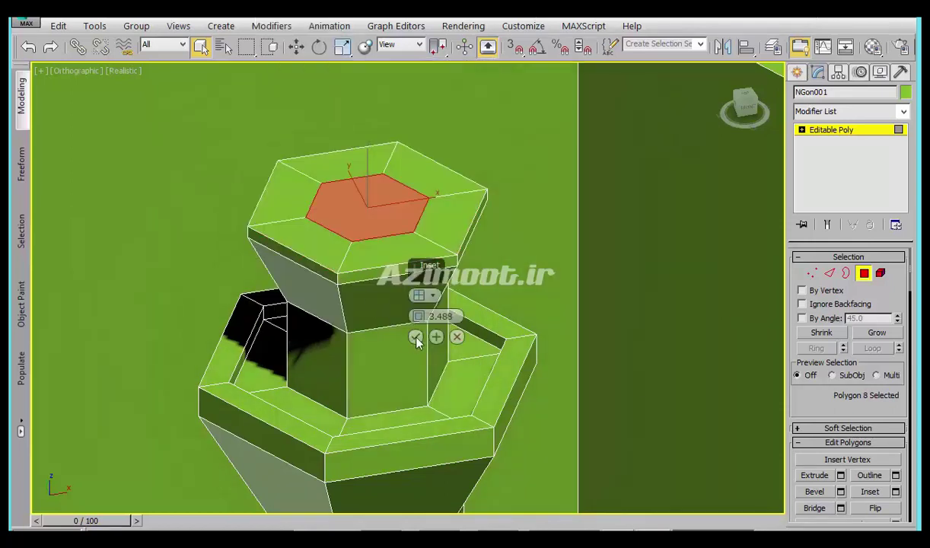
{"action": "left_click_drag", "start_coordinate": [420, 316], "coordinate": [419, 315]}
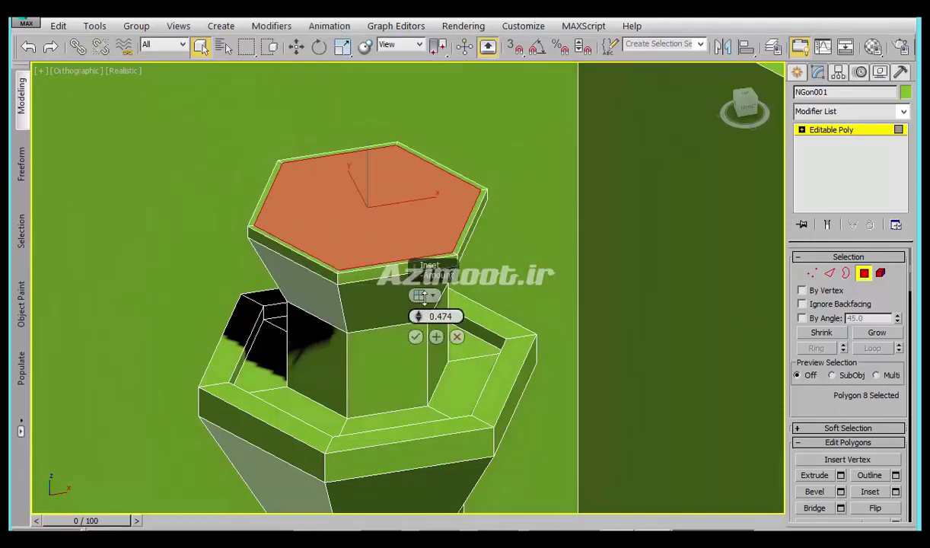
{"action": "left_click", "coordinate": [415, 336]}
Step: Extrude the inset face -0.901 into a shallow recess, then zoom out to the whole fountain
{"action": "right_click", "coordinate": [378, 229]}
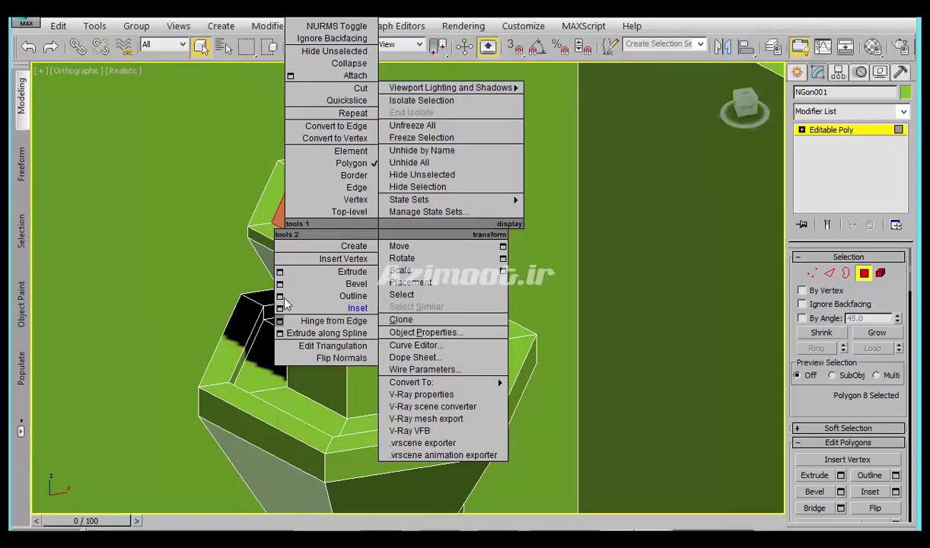
{"action": "left_click", "coordinate": [279, 271]}
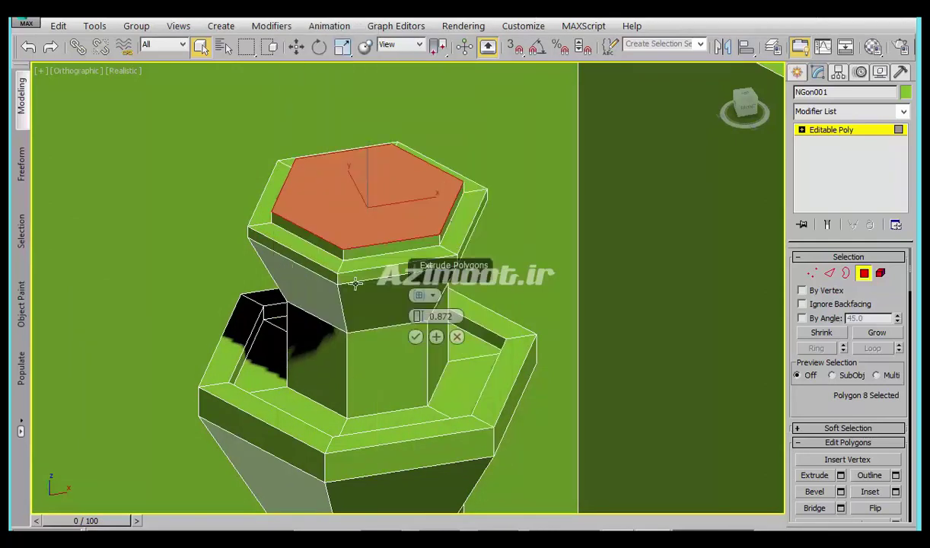
{"action": "left_click_drag", "start_coordinate": [417, 316], "coordinate": [419, 333]}
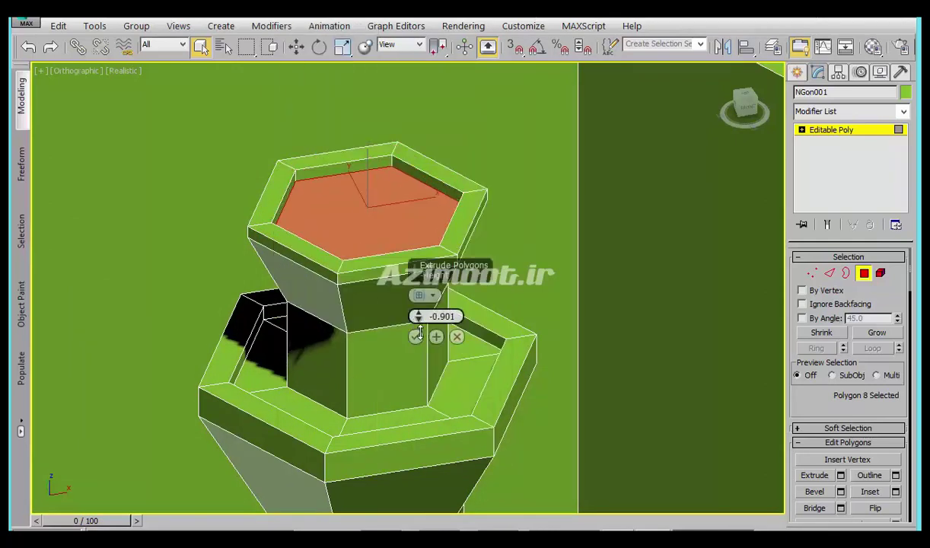
{"action": "left_click", "coordinate": [415, 337]}
{"action": "scroll", "coordinate": [438, 305], "scroll_direction": "down", "scroll_amount": 4}
{"action": "scroll", "coordinate": [447, 286], "scroll_direction": "down", "scroll_amount": 5}
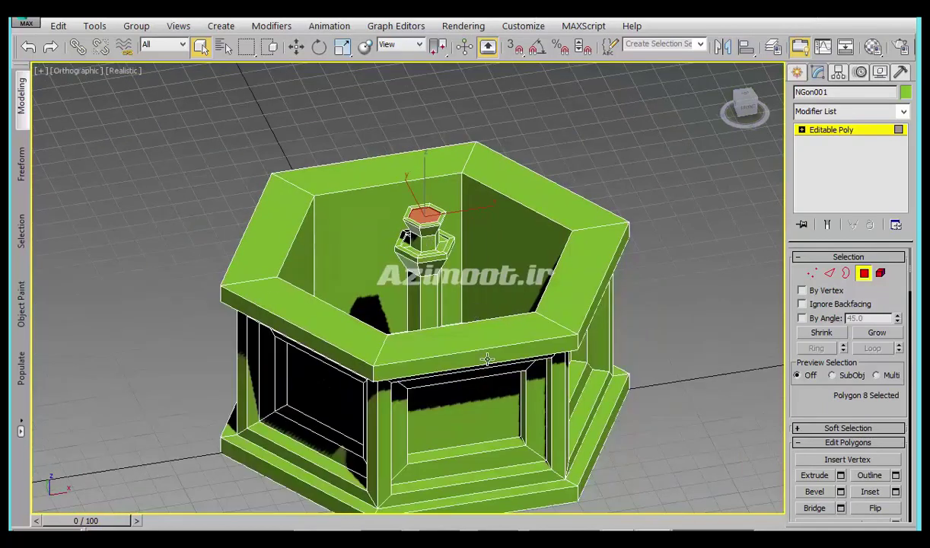
Step: In Front view, select the column element and show only the Polygon: Material IDs rollout
{"action": "key", "text": "f"}
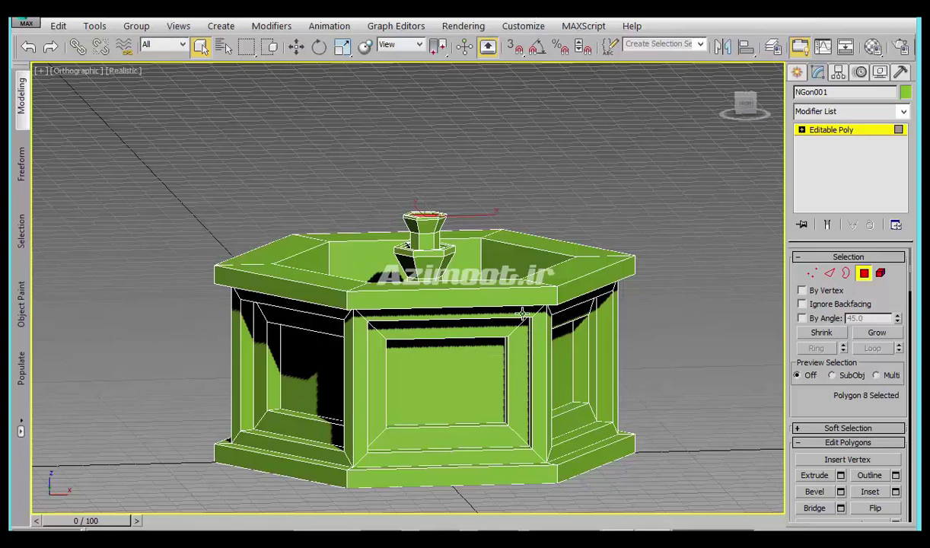
{"action": "key", "text": "z"}
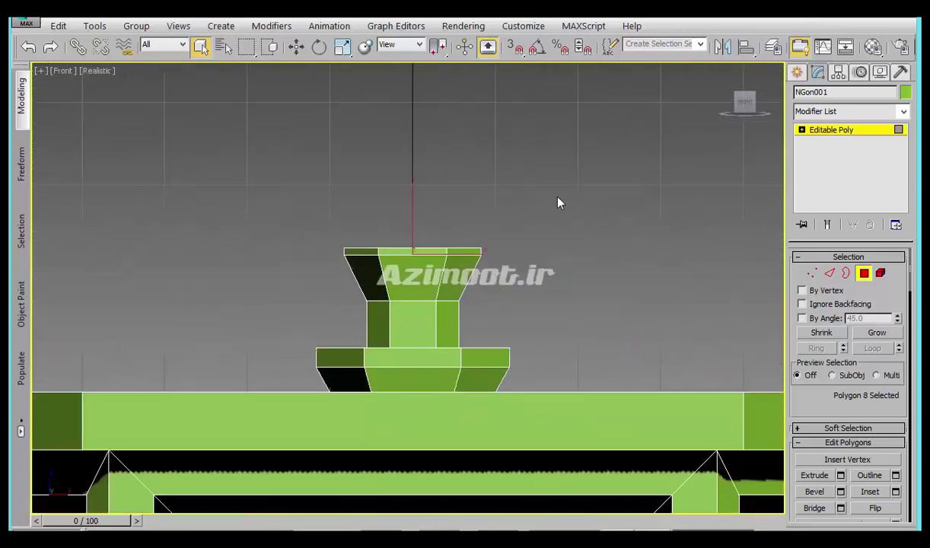
{"action": "key", "text": "ctrl+a"}
{"action": "left_click_drag", "start_coordinate": [814, 396], "coordinate": [808, 310]}
{"action": "right_click", "coordinate": [807, 328]}
{"action": "left_click", "coordinate": [820, 364]}
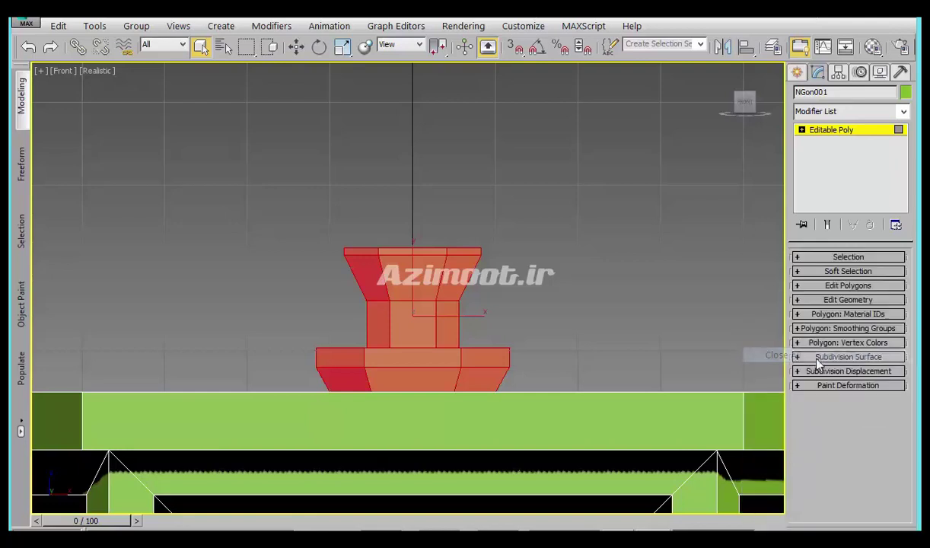
{"action": "left_click", "coordinate": [860, 316]}
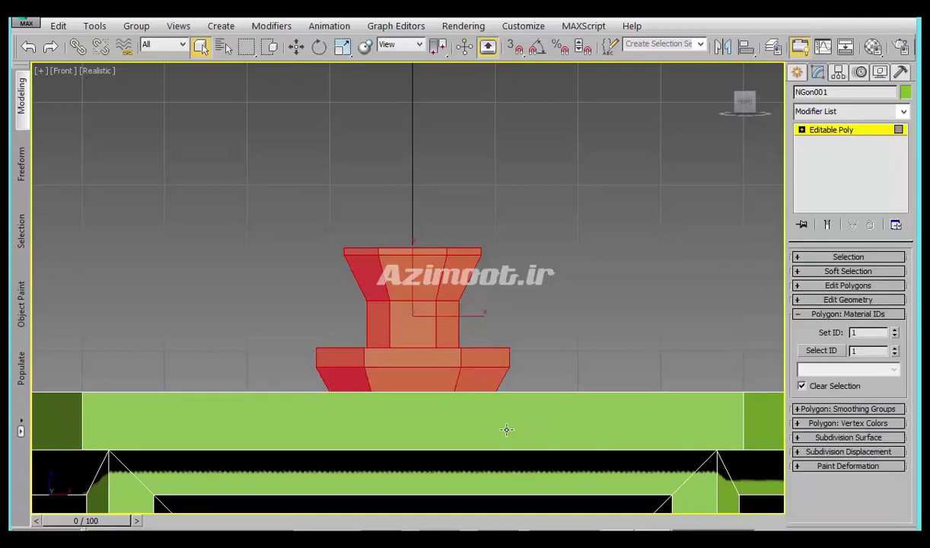
Step: Zoom out and orbit to inspect the finished fountain and its basin
{"action": "middle_click_drag", "start_coordinate": [494, 447], "coordinate": [470, 407]}
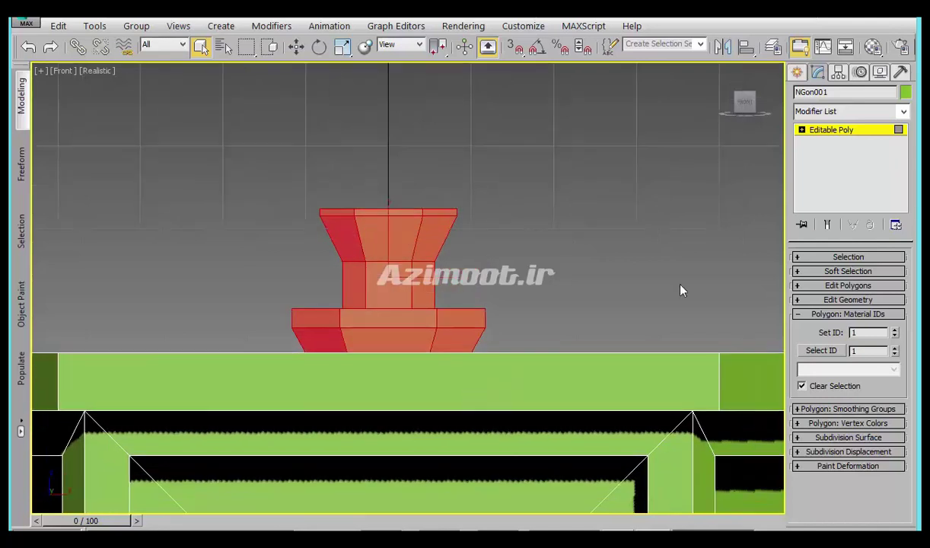
{"action": "scroll", "coordinate": [532, 263], "scroll_direction": "down", "scroll_amount": 3}
{"action": "scroll", "coordinate": [533, 263], "scroll_direction": "down", "scroll_amount": 2}
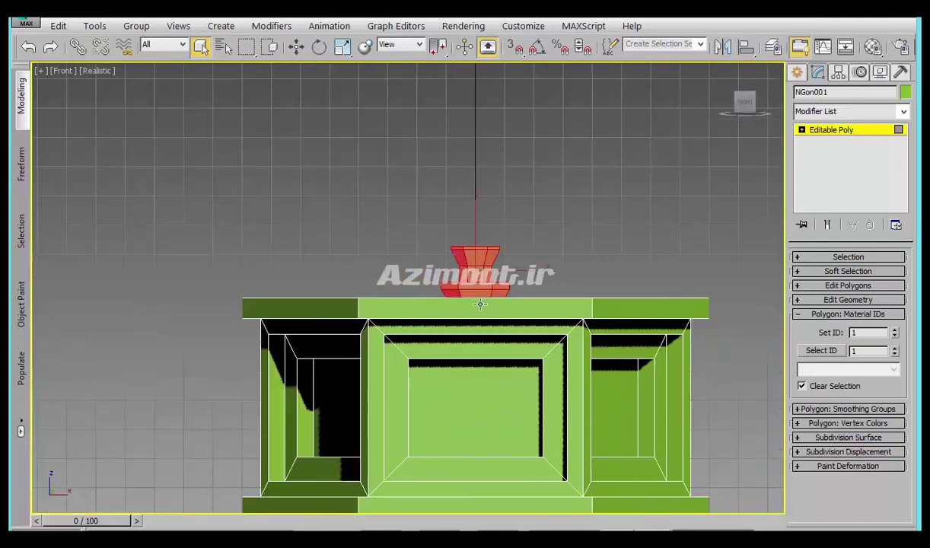
{"action": "scroll", "coordinate": [533, 263], "scroll_direction": "down", "scroll_amount": 2}
{"action": "middle_click_drag", "start_coordinate": [533, 263], "coordinate": [533, 247], "text": "alt"}
{"action": "middle_click_drag", "start_coordinate": [438, 356], "coordinate": [442, 364], "text": "alt"}
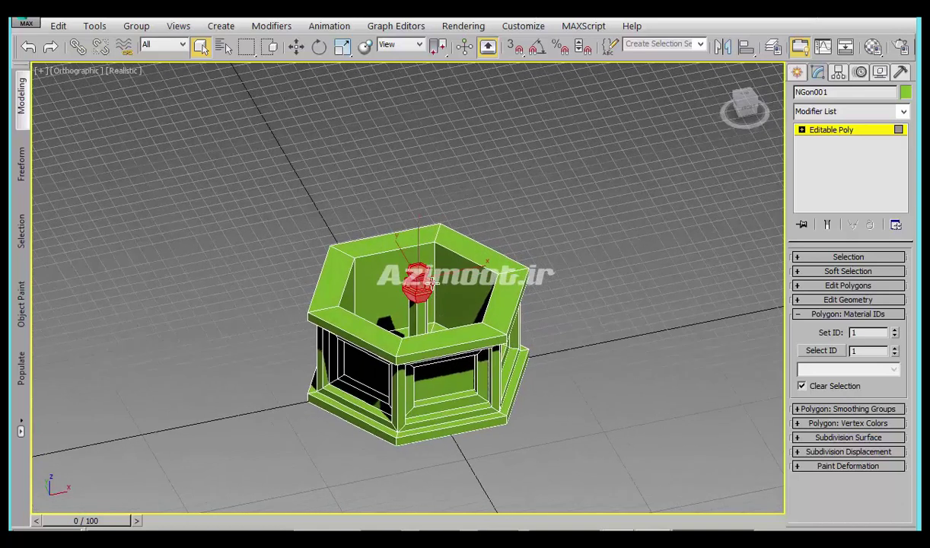
{"action": "scroll", "coordinate": [457, 287], "scroll_direction": "up", "scroll_amount": 3}
{"action": "middle_click_drag", "start_coordinate": [493, 400], "coordinate": [481, 371]}
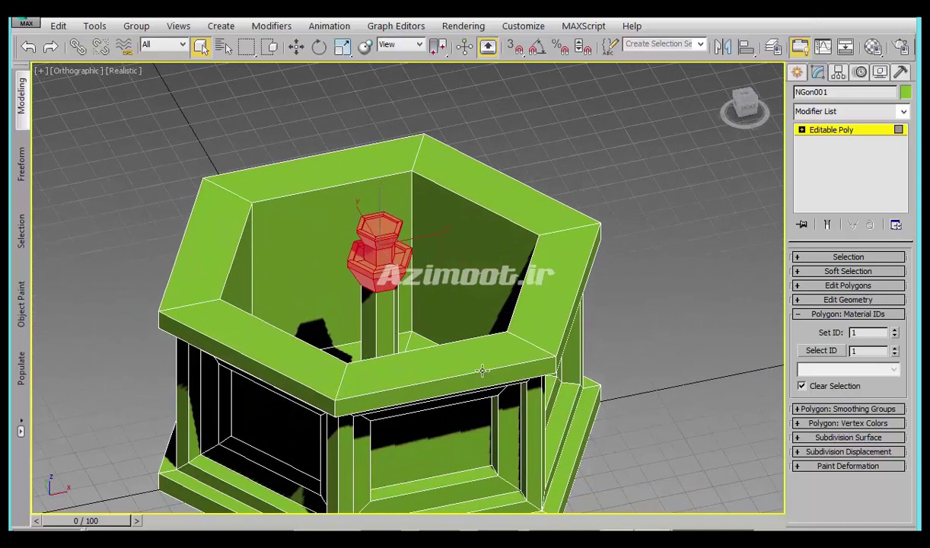